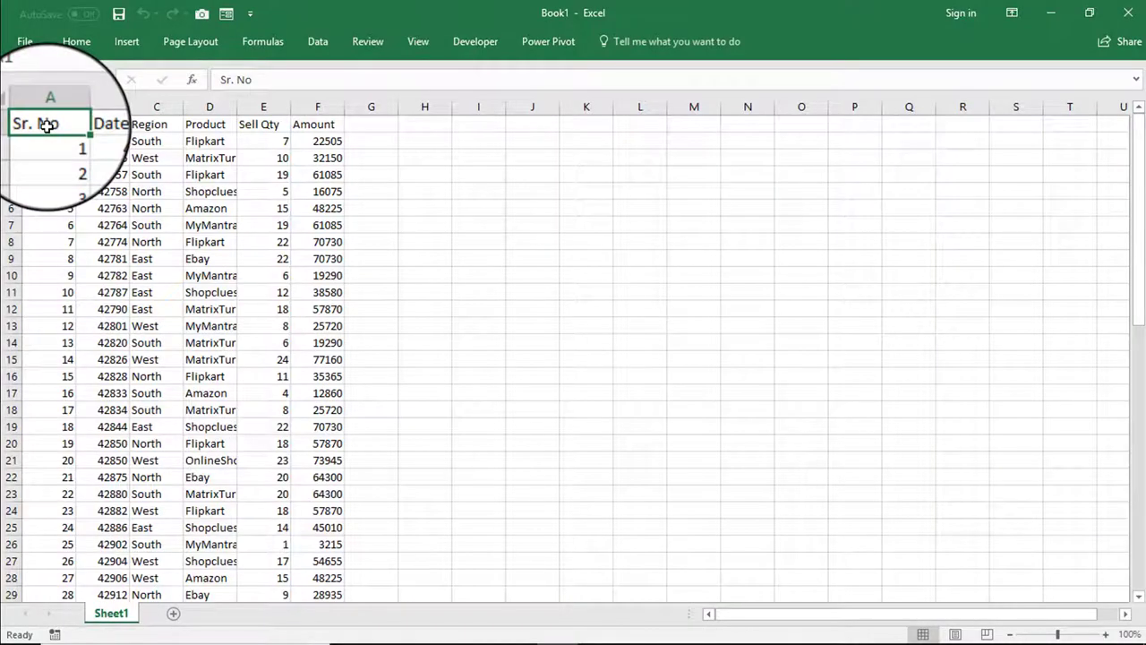
- Select the sales data table across from A1 to column F
{"action": "key", "text": "ctrl+shift+Right"}
- Format the dates in B2:B65 as Short Date, e.g. 16-01-2017
{"action": "key", "text": "ctrl+shift+Down"}
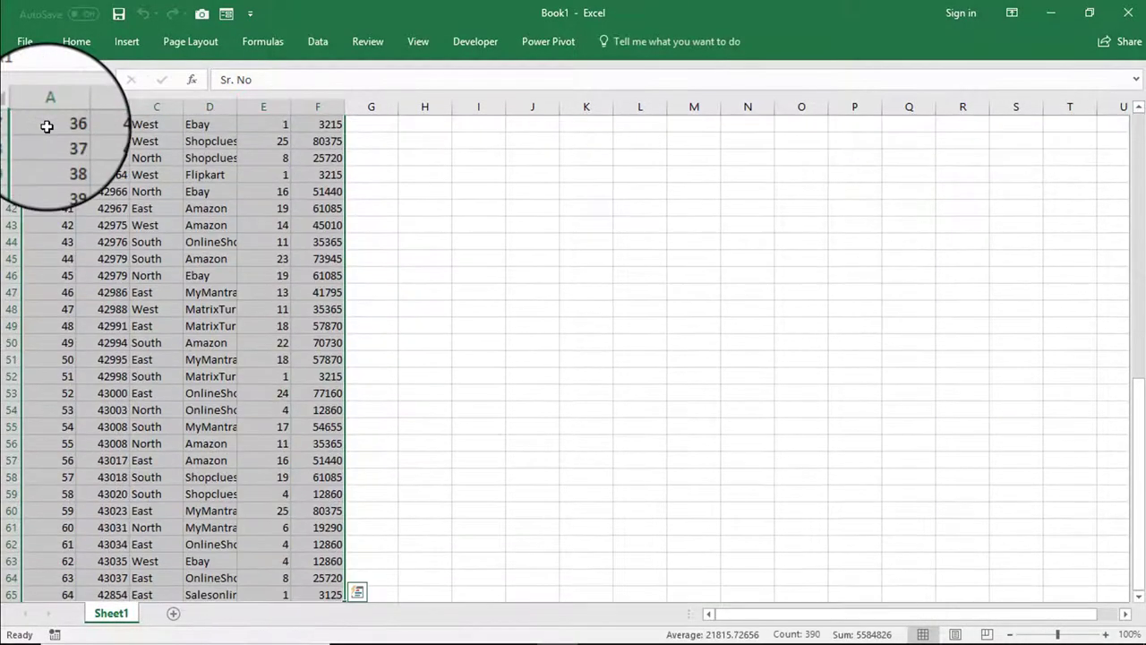
{"action": "scroll", "coordinate": [158, 299], "scroll_direction": "down", "scroll_amount": 3}
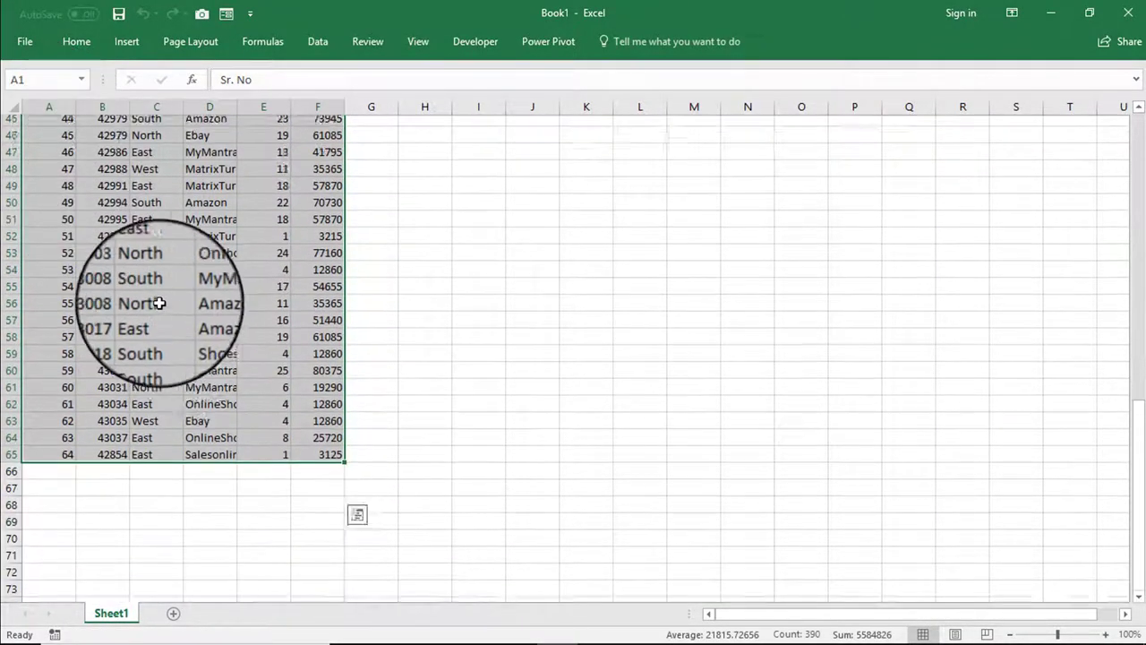
{"action": "scroll", "coordinate": [167, 268], "scroll_direction": "up", "scroll_amount": 11}
{"action": "scroll", "coordinate": [211, 231], "scroll_direction": "up", "scroll_amount": 4}
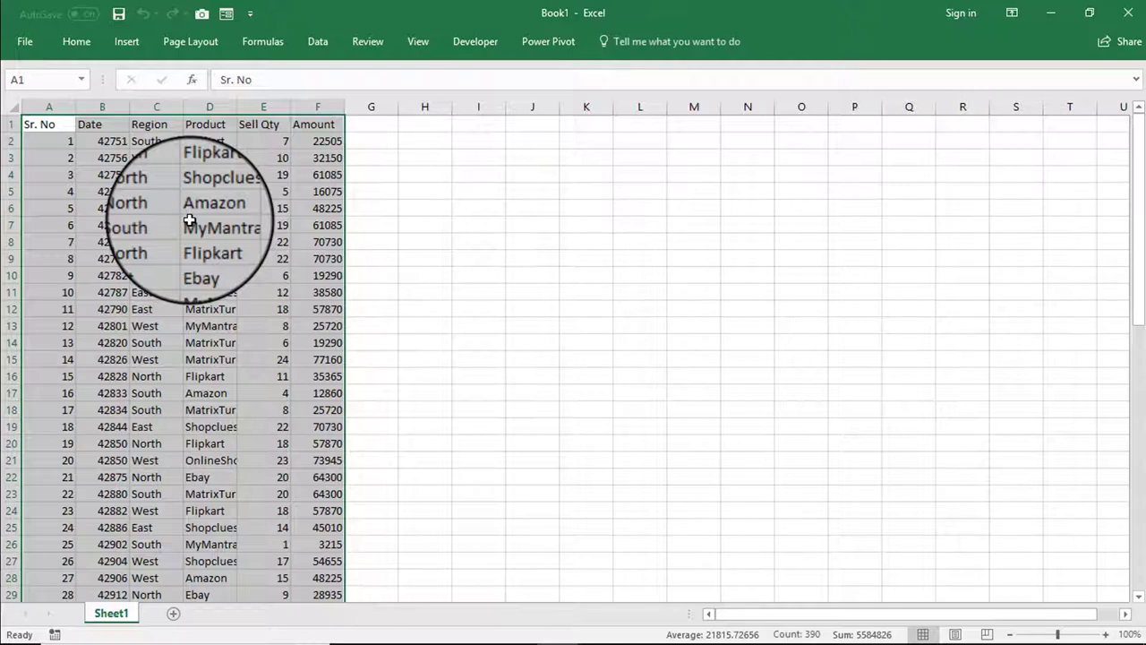
{"action": "left_click", "coordinate": [108, 141]}
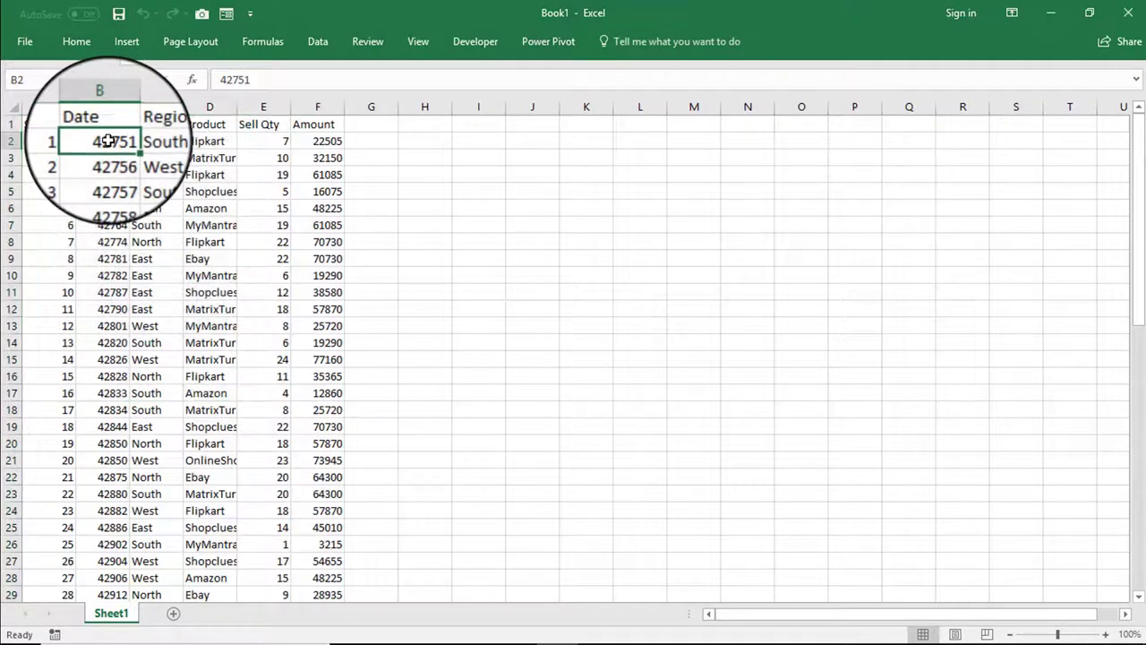
{"action": "key", "text": "ctrl+shift+Down"}
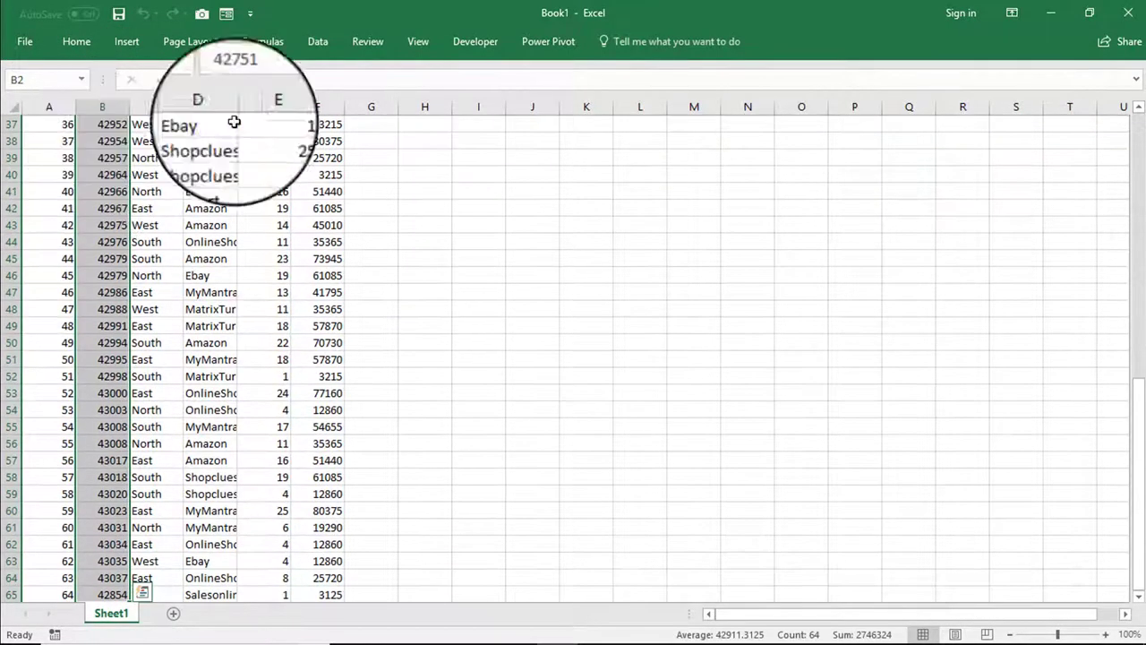
{"action": "left_click", "coordinate": [121, 41]}
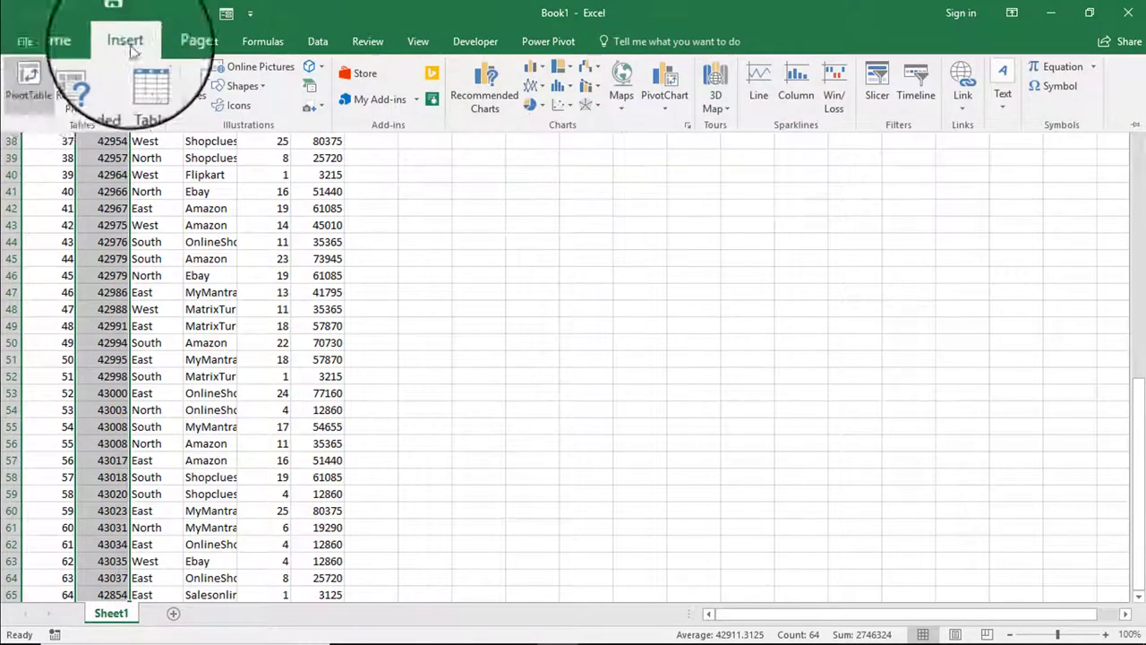
{"action": "left_click", "coordinate": [63, 50]}
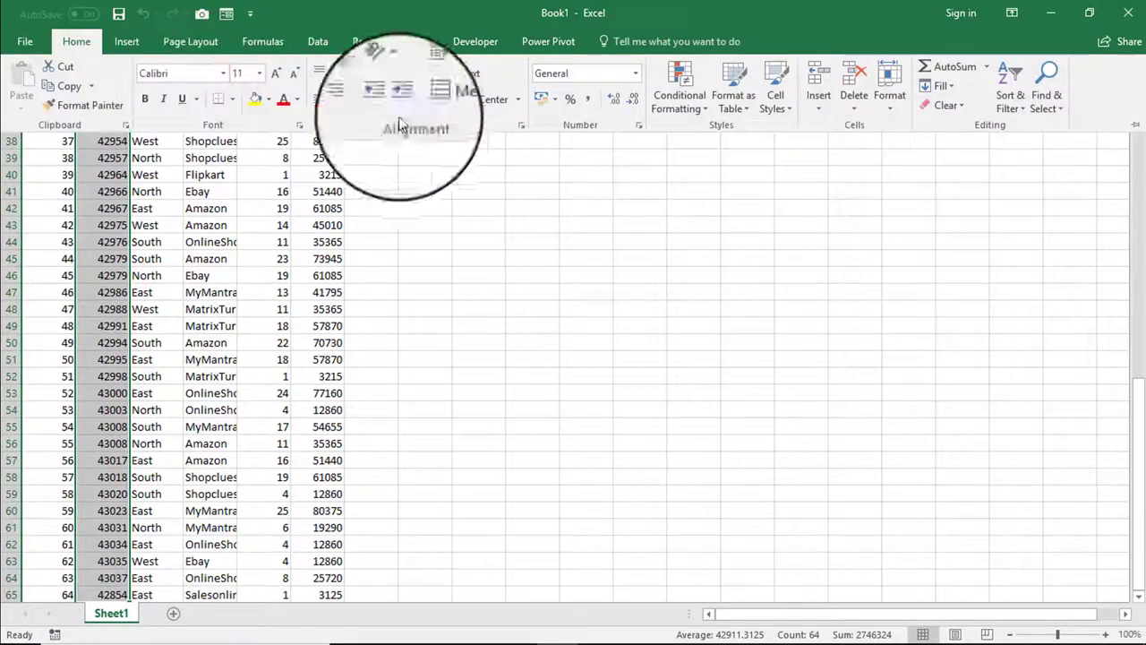
{"action": "left_click", "coordinate": [626, 73]}
{"action": "left_click", "coordinate": [609, 255]}
{"action": "scroll", "coordinate": [253, 273], "scroll_direction": "up", "scroll_amount": 12}
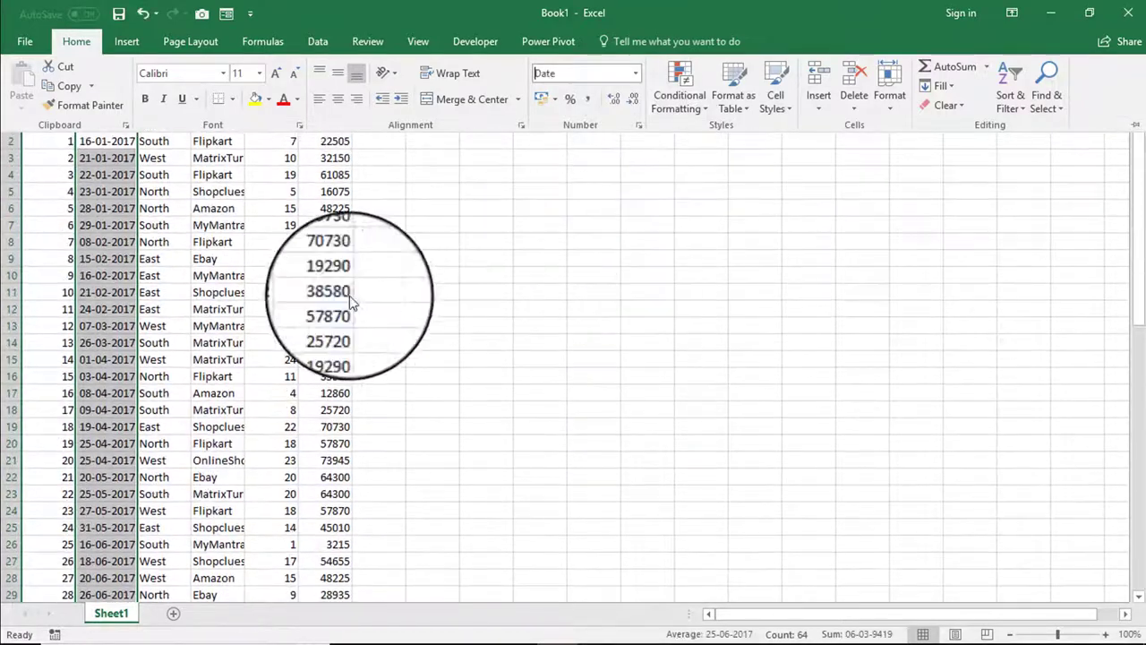
- Apply All Borders to the whole sales table A1:F65
{"action": "left_click", "coordinate": [42, 127]}
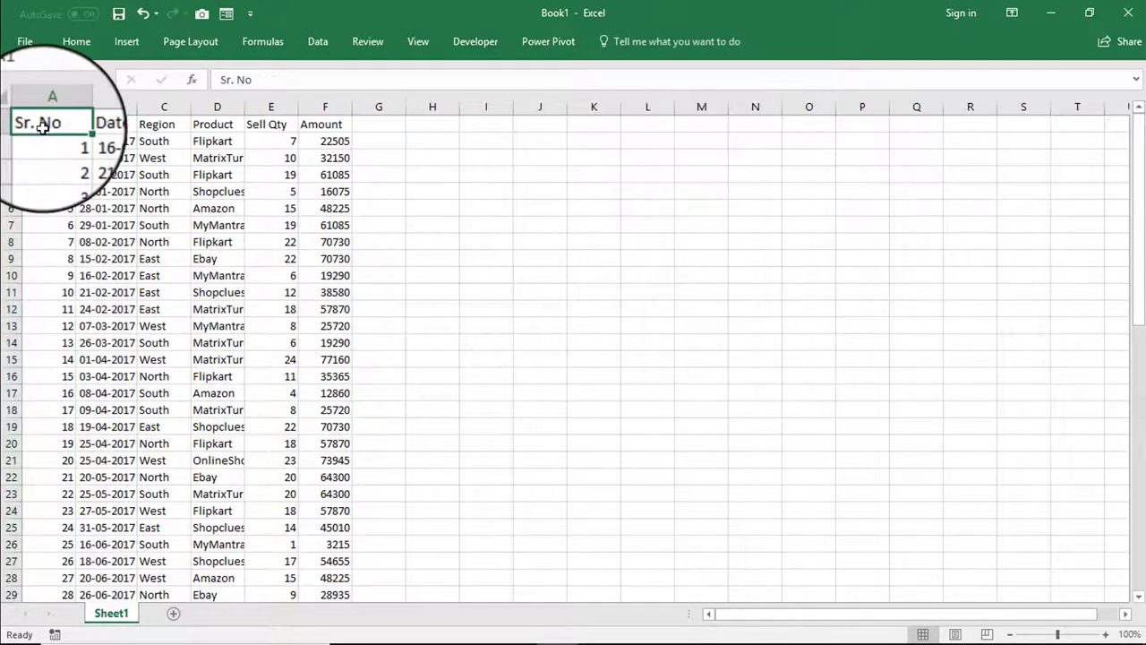
{"action": "key", "text": "ctrl+shift+End"}
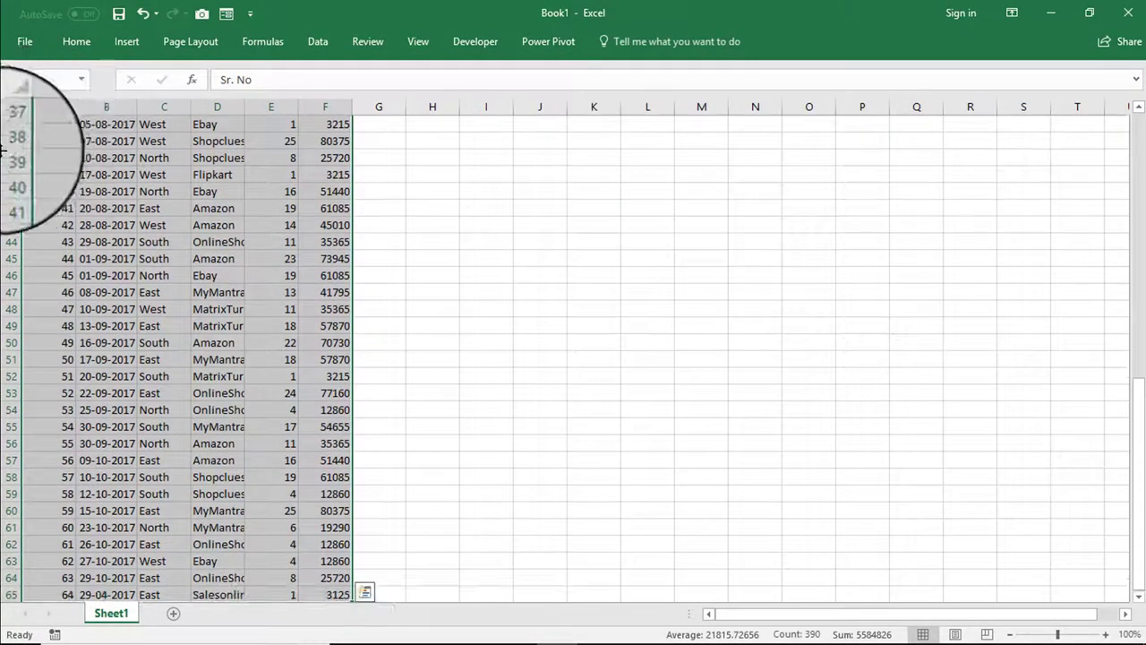
{"action": "left_click", "coordinate": [89, 43]}
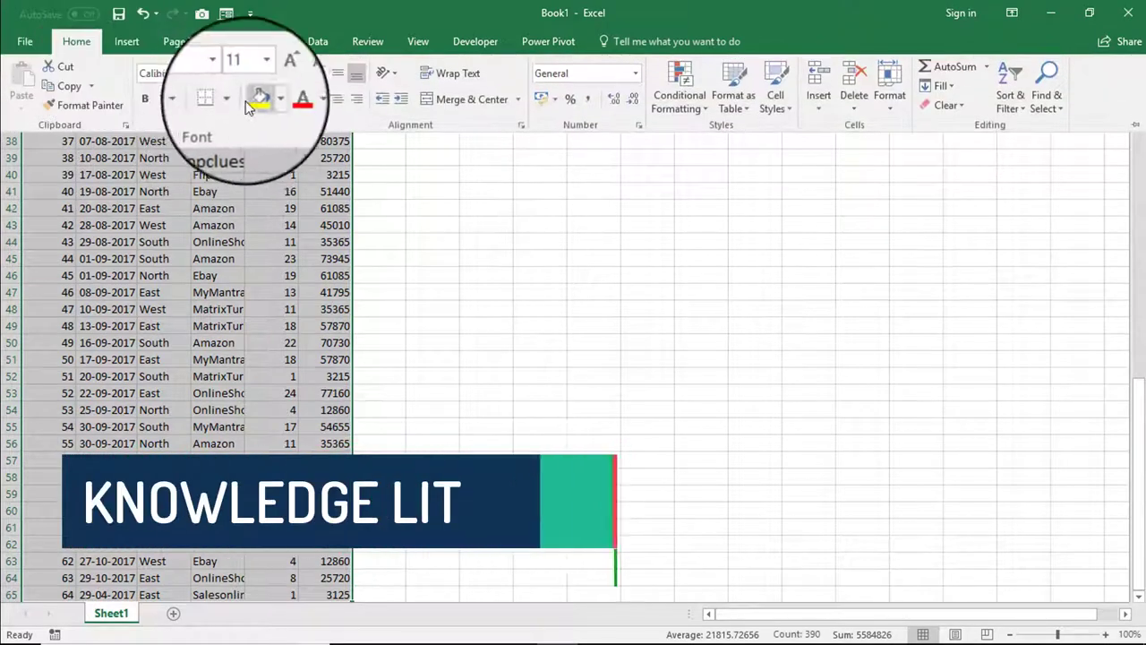
{"action": "left_click", "coordinate": [232, 97]}
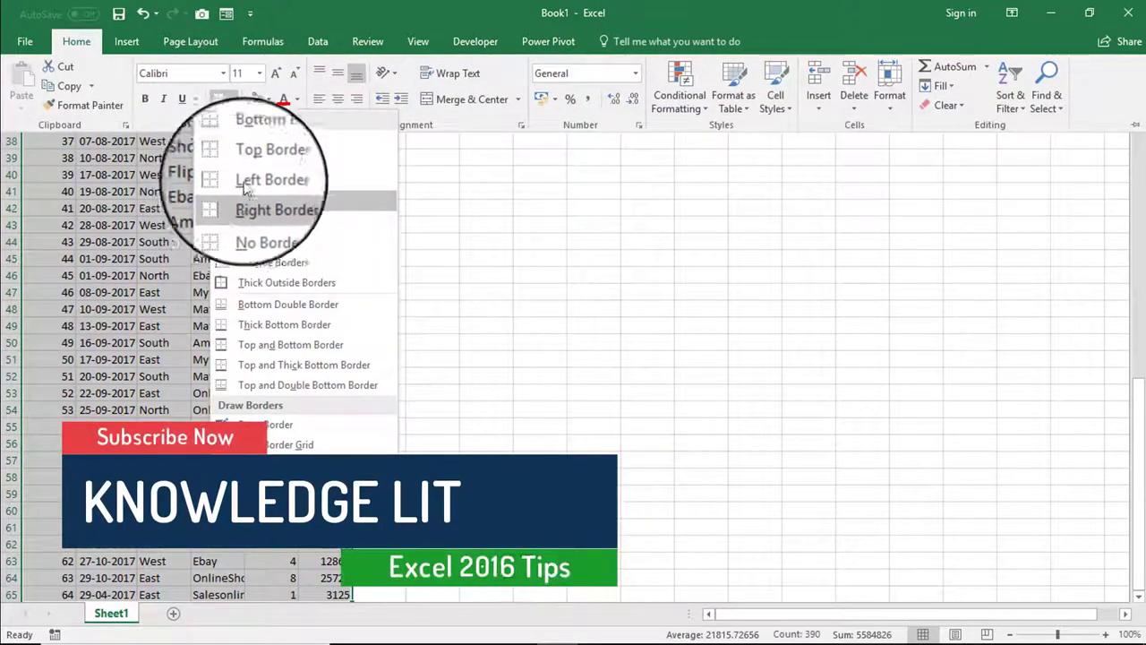
{"action": "left_click", "coordinate": [261, 242]}
{"action": "scroll", "coordinate": [274, 262], "scroll_direction": "up", "scroll_amount": 2}
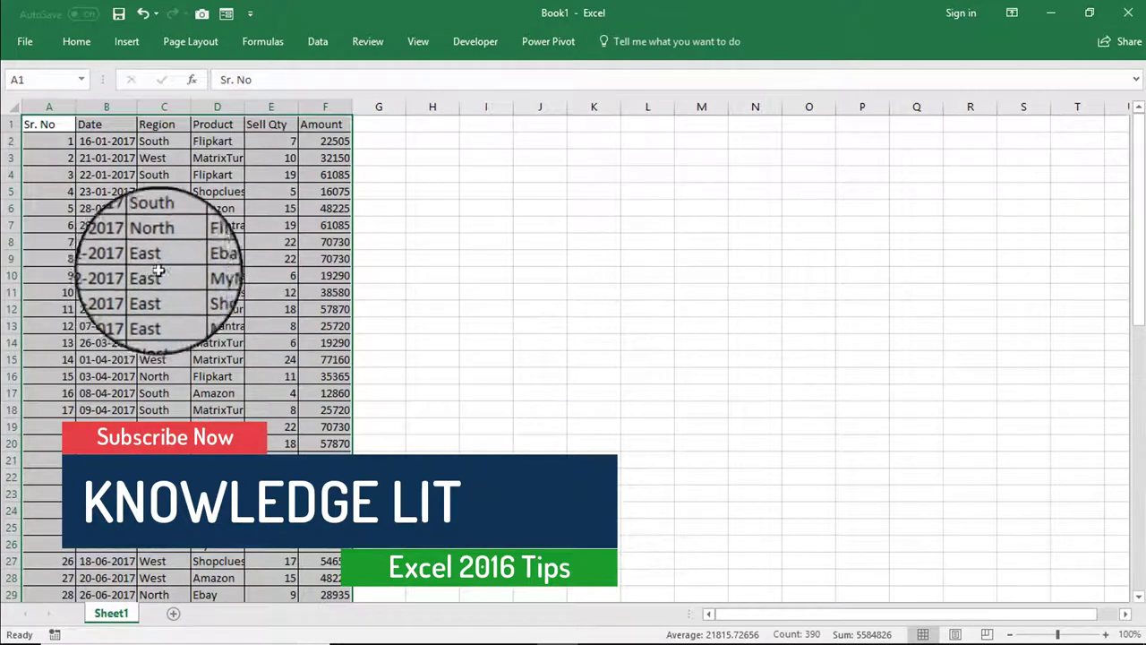
- Insert a PivotTable from Sheet1!$A$1:$F$65 onto a new worksheet
{"action": "left_click", "coordinate": [127, 43]}
{"action": "left_click", "coordinate": [28, 81]}
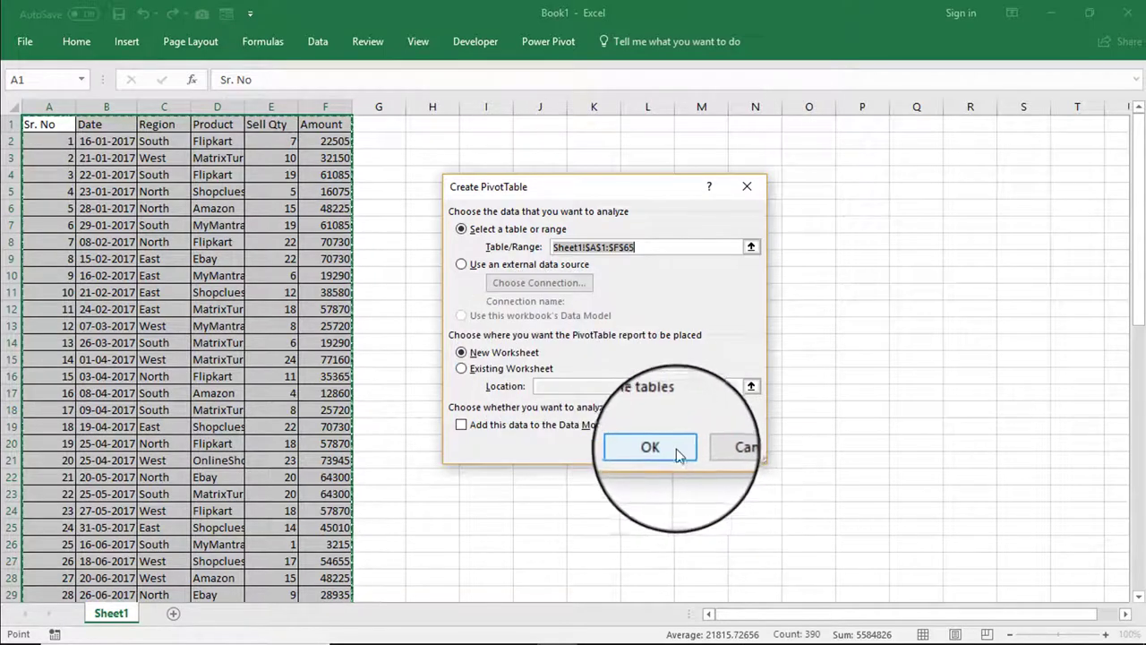
{"action": "left_click", "coordinate": [651, 449]}
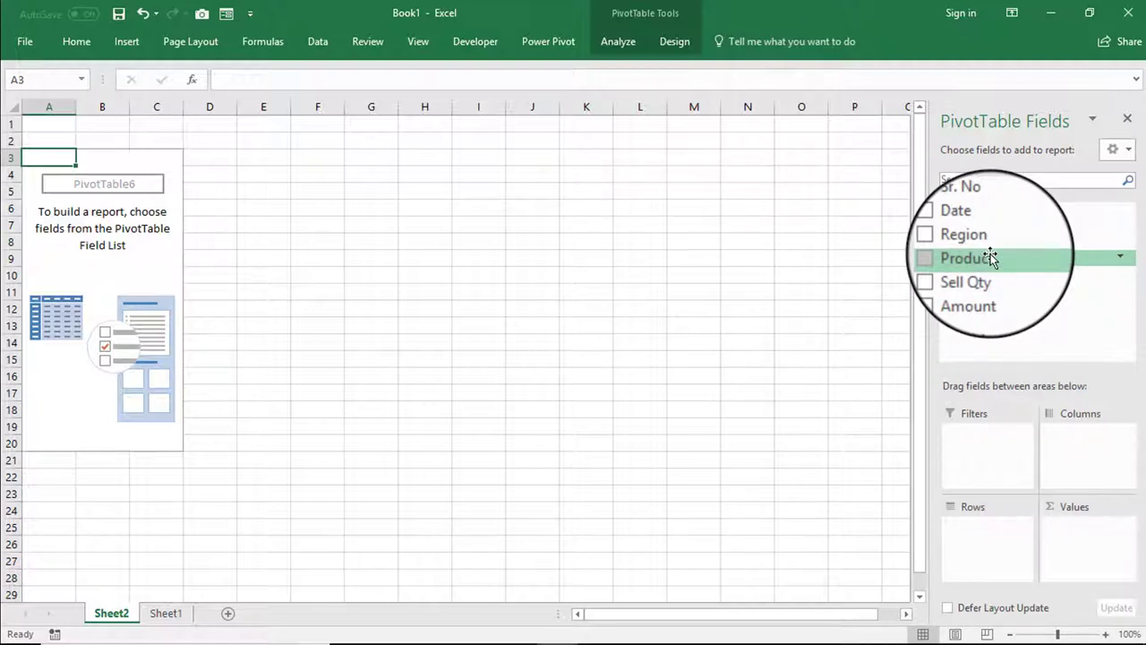
- Put Product in Rows and Sum of Sell Qty in Values, totalling 882
{"action": "left_click_drag", "start_coordinate": [990, 258], "coordinate": [1005, 555]}
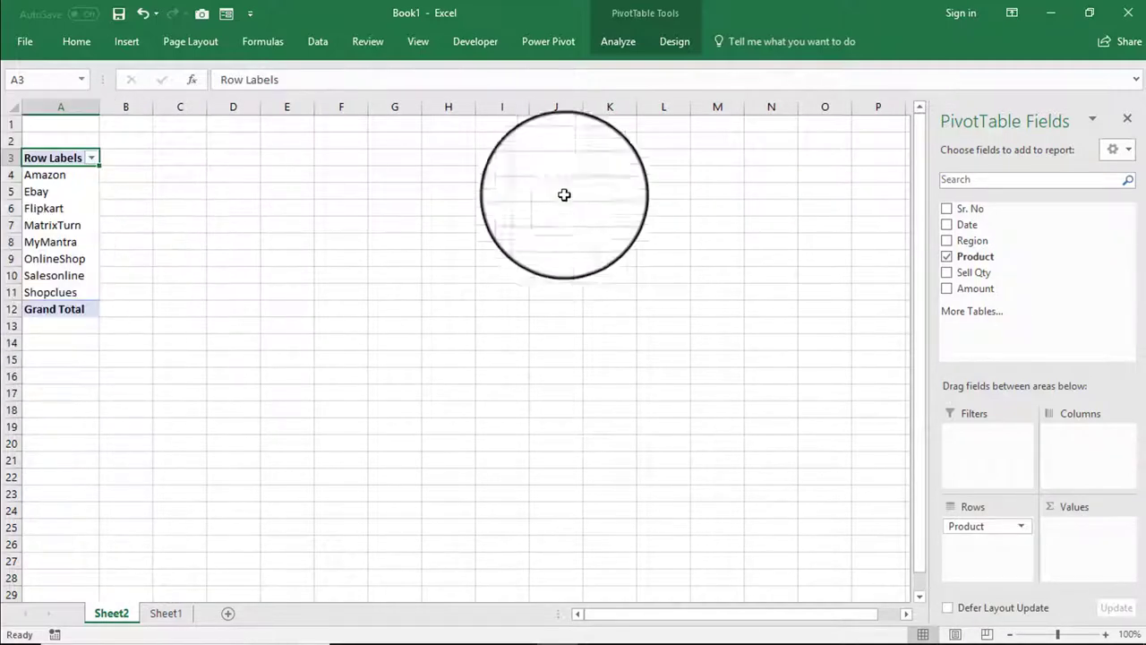
{"action": "mouse_move", "coordinate": [973, 272]}
{"action": "left_mouse_down"}
{"action": "mouse_move", "coordinate": [1109, 553]}
{"action": "mouse_move", "coordinate": [1086, 531]}
{"action": "left_mouse_up"}
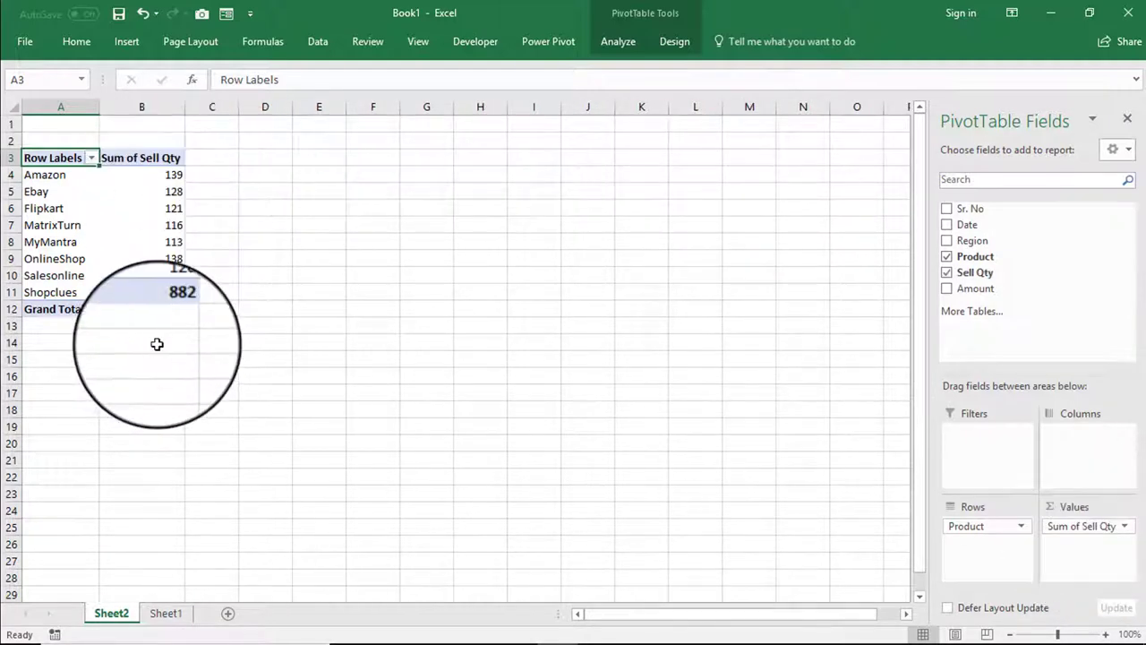
{"action": "left_click", "coordinate": [1125, 527]}
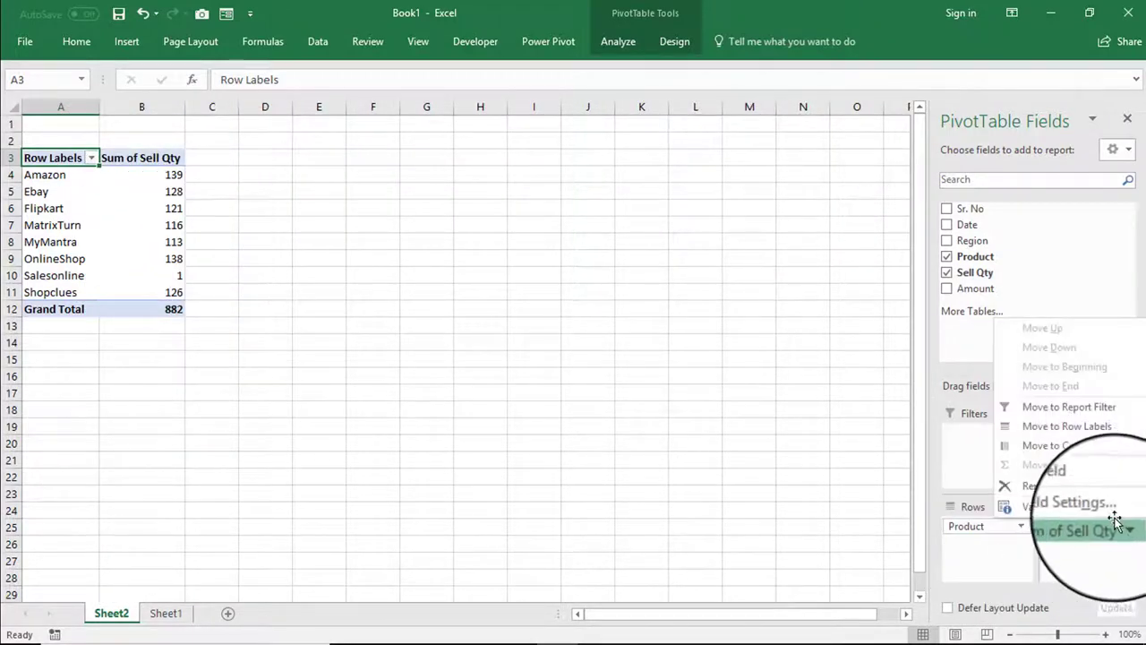
{"action": "left_click", "coordinate": [1109, 503]}
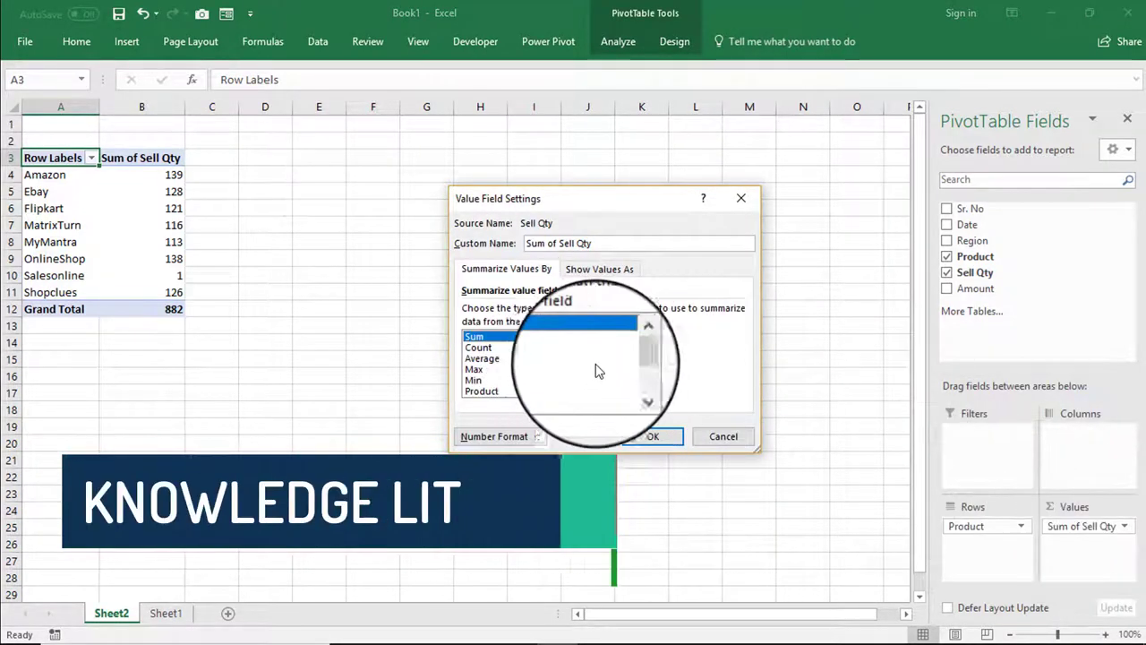
{"action": "left_click", "coordinate": [654, 439]}
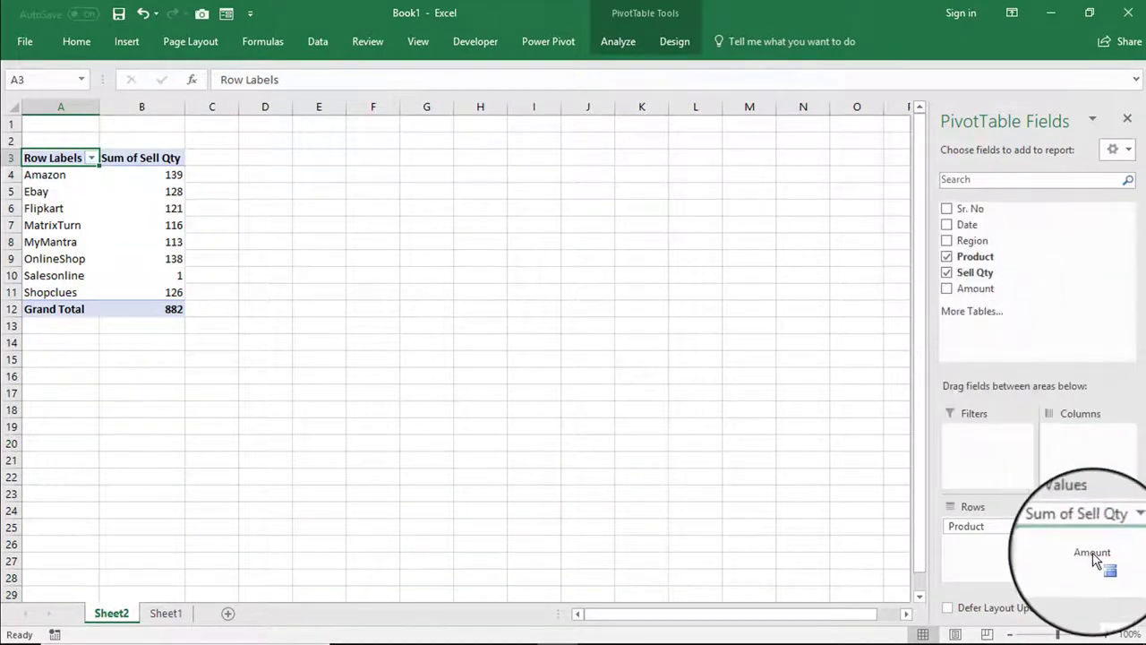
- Add Amount to Values and format Sum of Amount as ₹ Currency with two decimals
{"action": "left_click_drag", "start_coordinate": [965, 296], "coordinate": [1087, 564]}
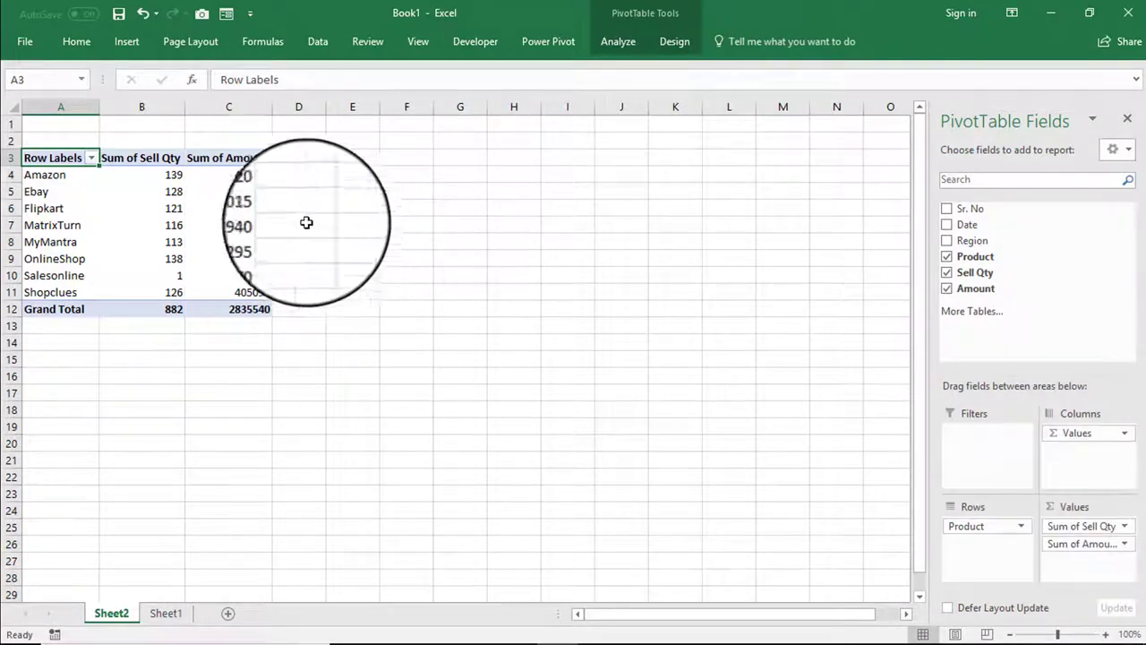
{"action": "left_click_drag", "start_coordinate": [242, 174], "coordinate": [243, 306]}
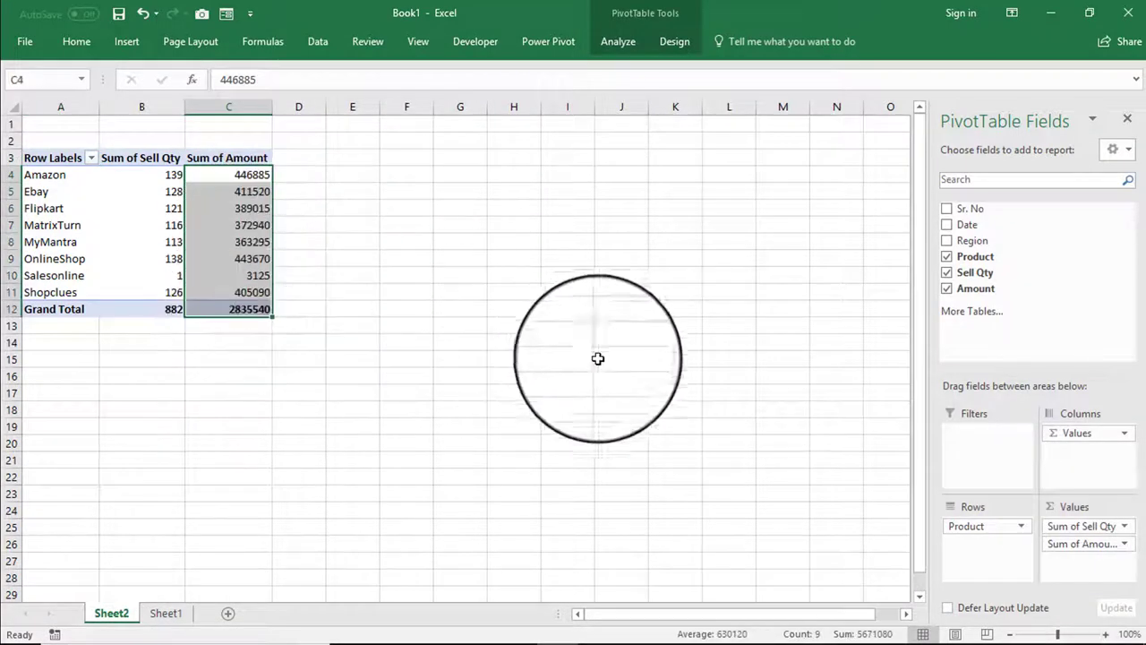
{"action": "right_click", "coordinate": [220, 193]}
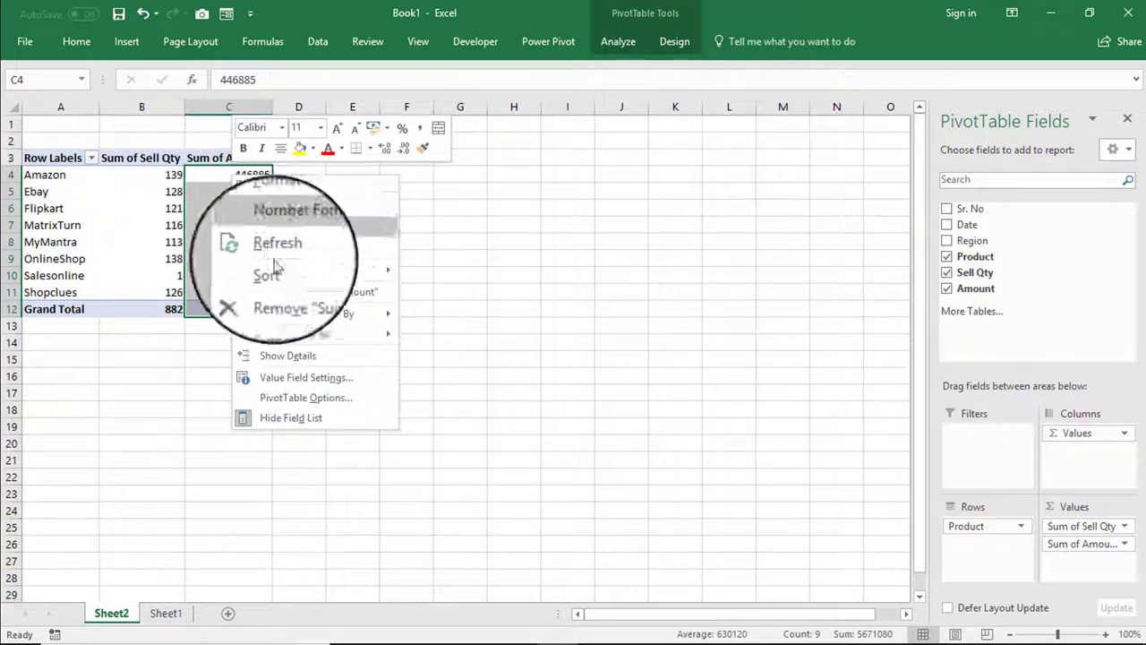
{"action": "left_click", "coordinate": [309, 227]}
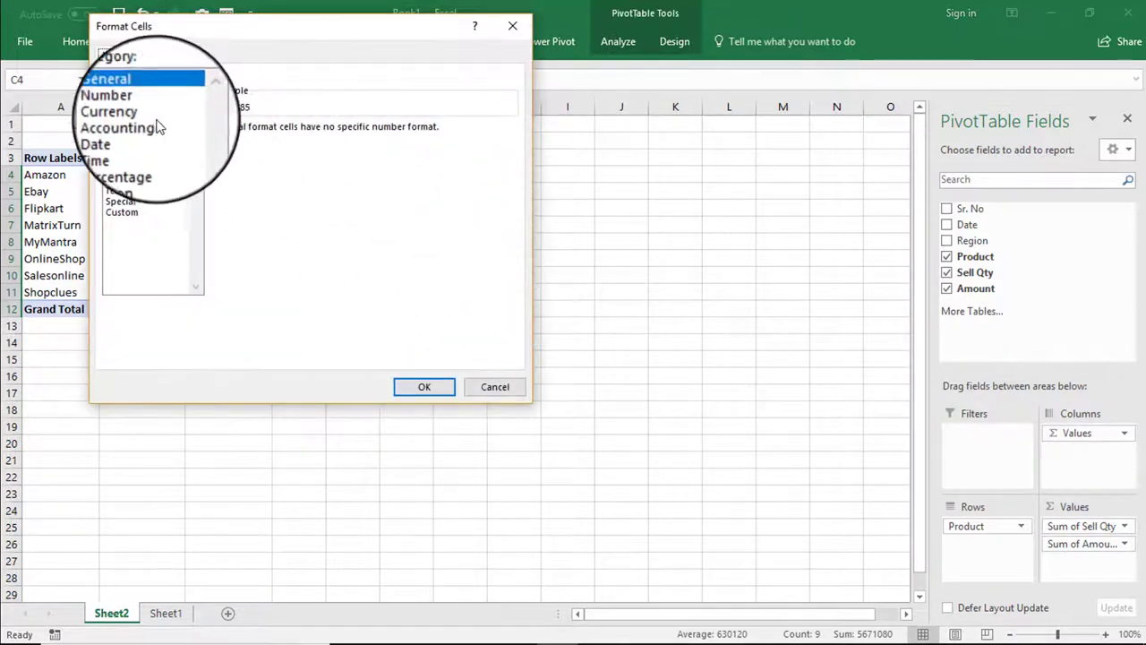
{"action": "left_click", "coordinate": [124, 113]}
{"action": "left_click", "coordinate": [421, 394]}
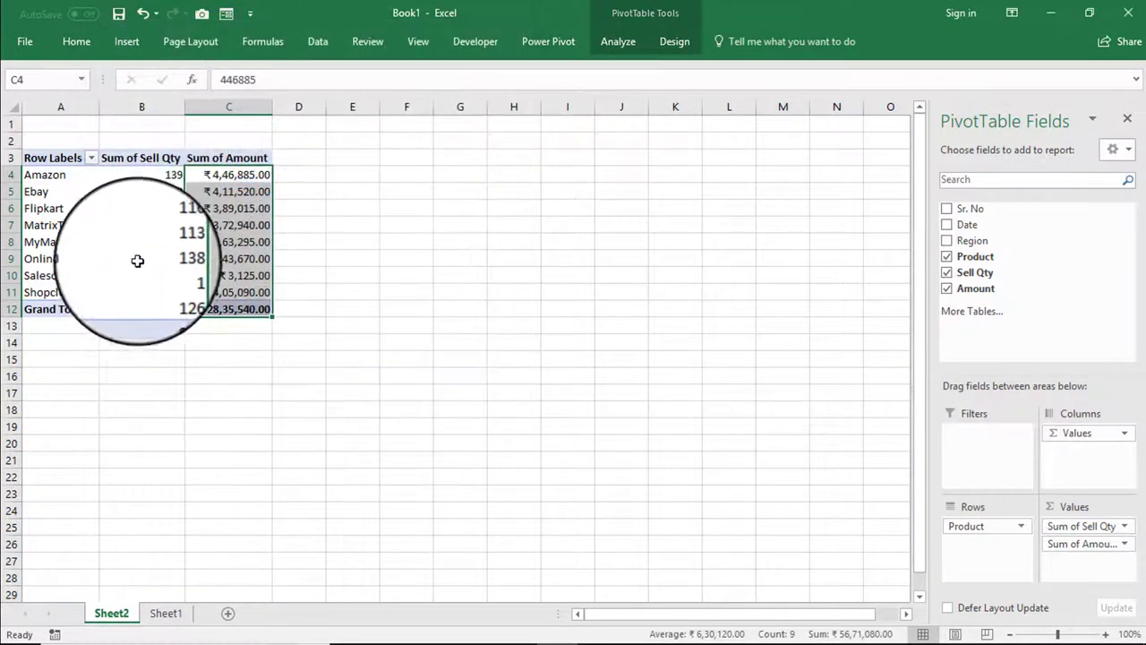
{"action": "left_click", "coordinate": [674, 41]}
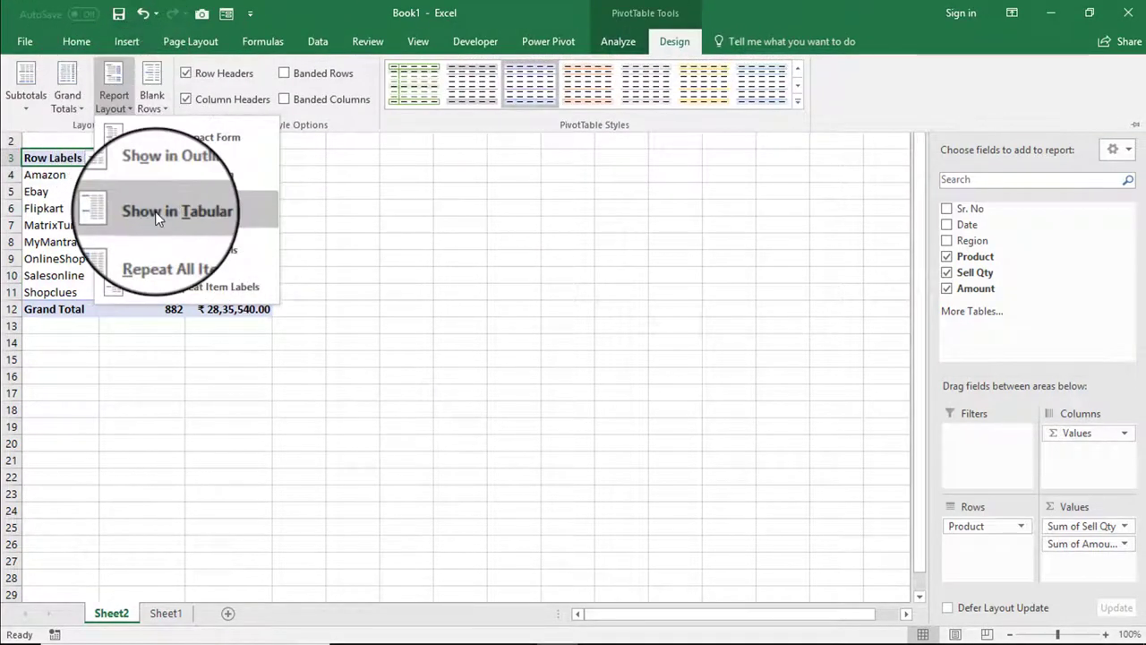
- Set the pivot table's report layout to Show in Tabular Form
{"action": "left_click", "coordinate": [154, 212]}
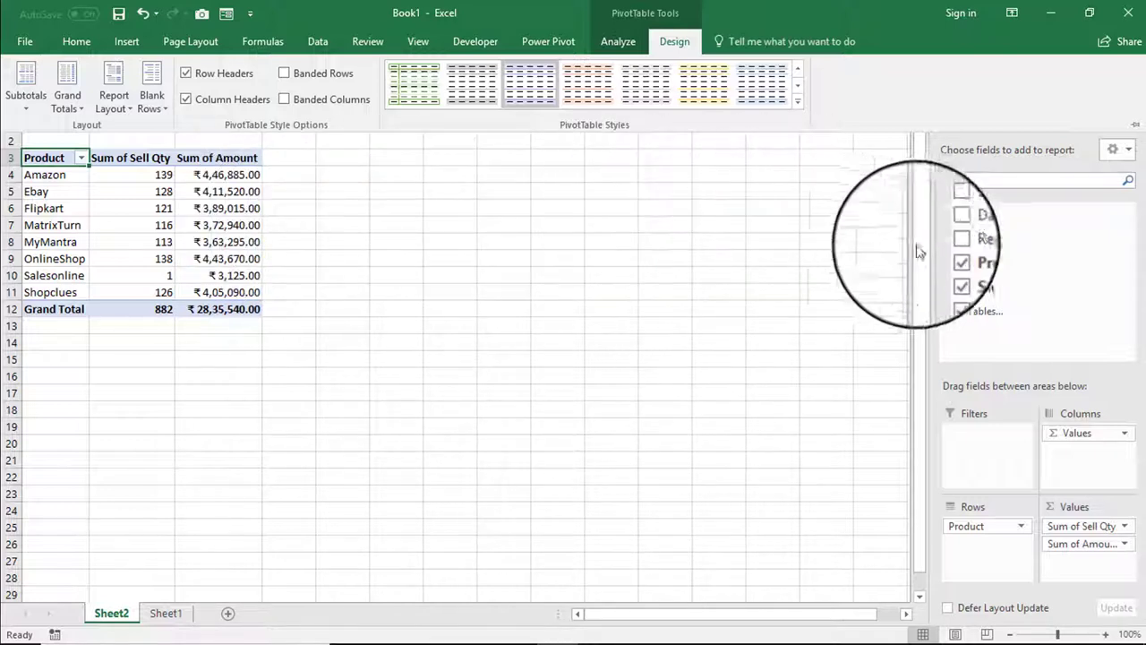
- Add Region to the Filters area and filter the pivot to East
{"action": "left_click", "coordinate": [969, 249]}
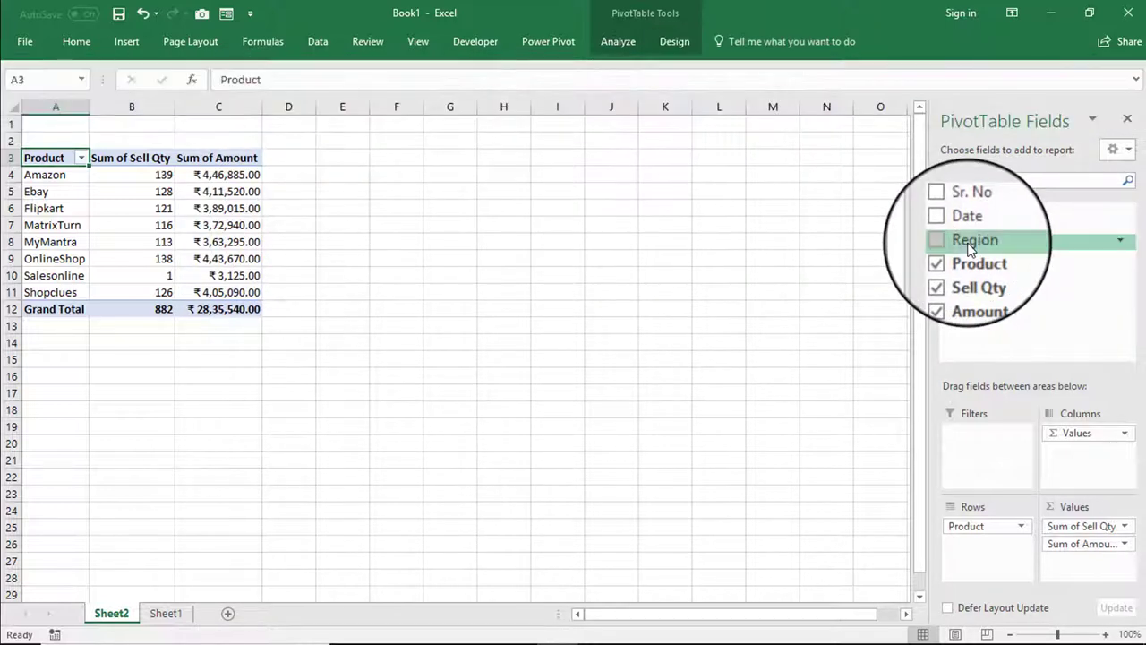
{"action": "left_click_drag", "start_coordinate": [970, 249], "coordinate": [971, 437]}
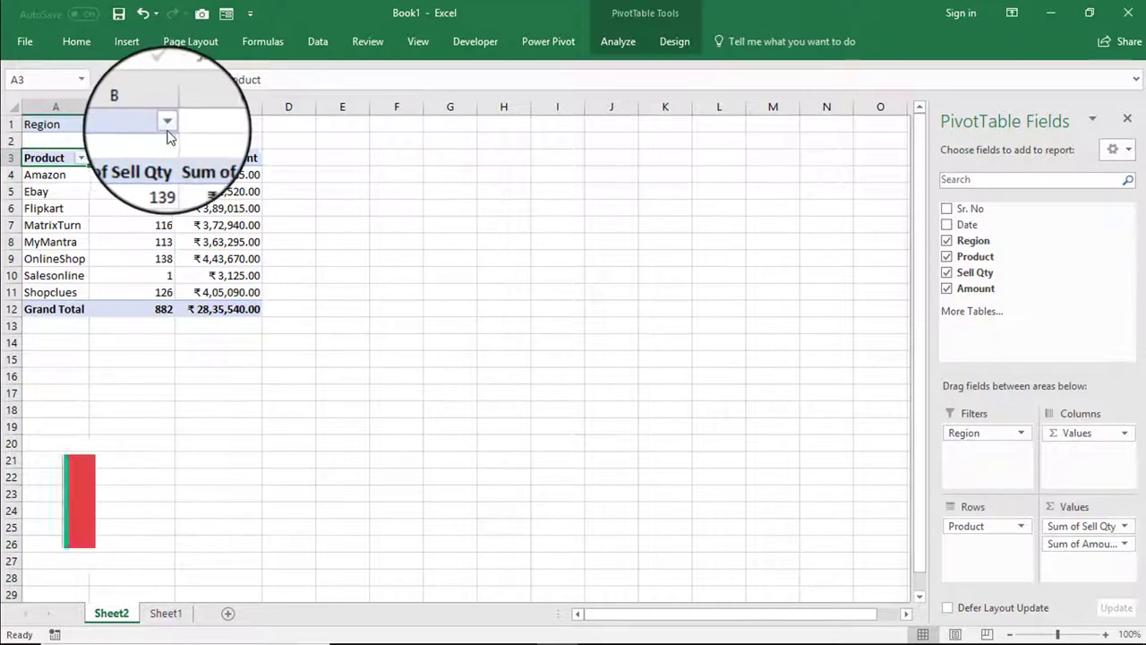
{"action": "left_click", "coordinate": [167, 124]}
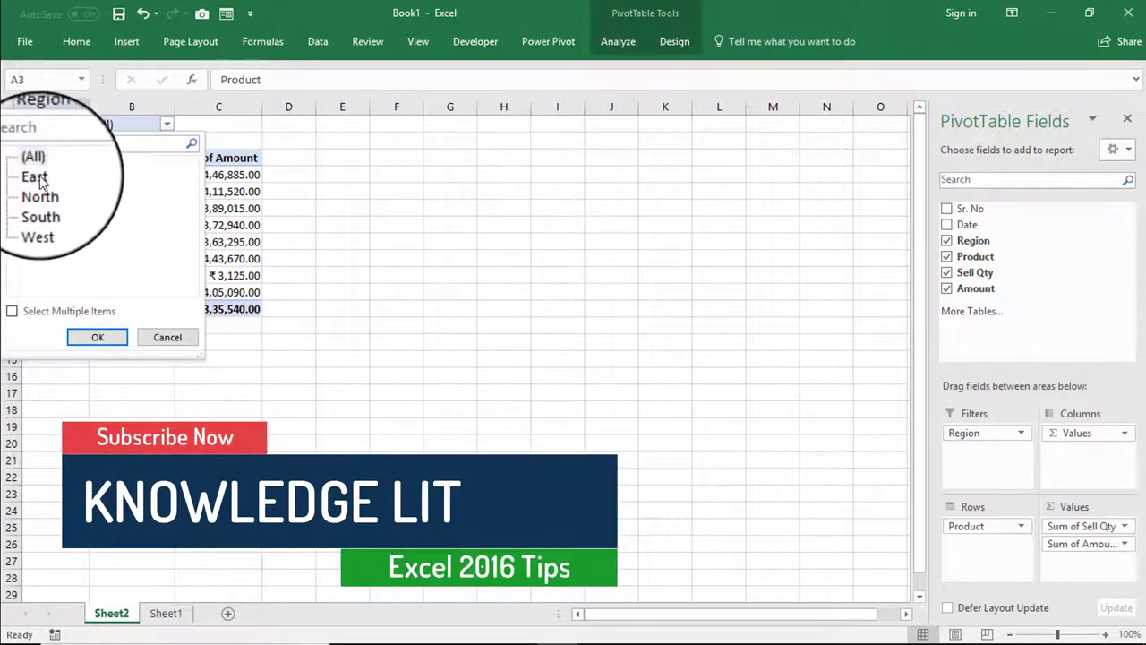
{"action": "left_click", "coordinate": [36, 175]}
{"action": "left_click", "coordinate": [103, 342]}
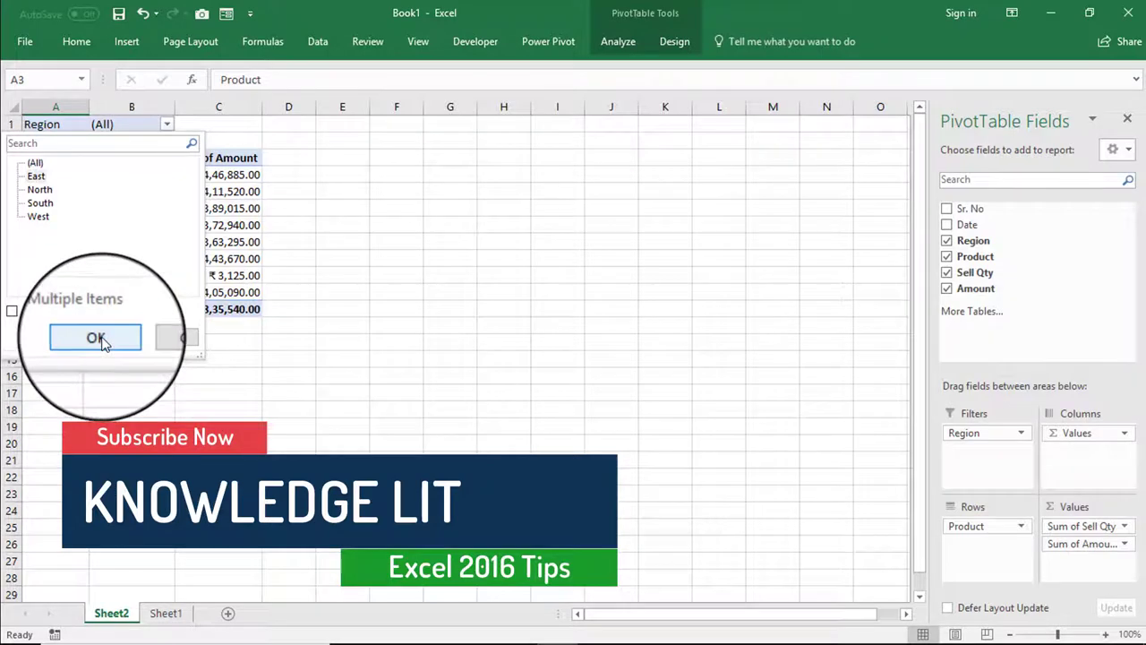
{"action": "left_click", "coordinate": [103, 343]}
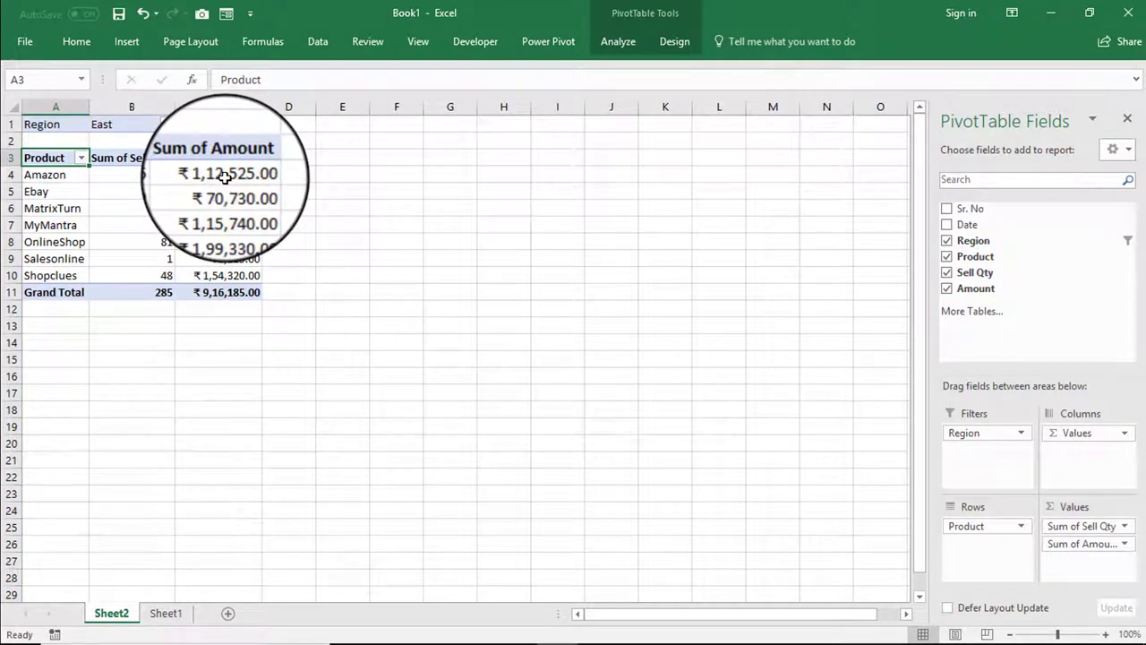
- Preview the North, South and West regions, then enable selecting multiple items
{"action": "left_click", "coordinate": [167, 125]}
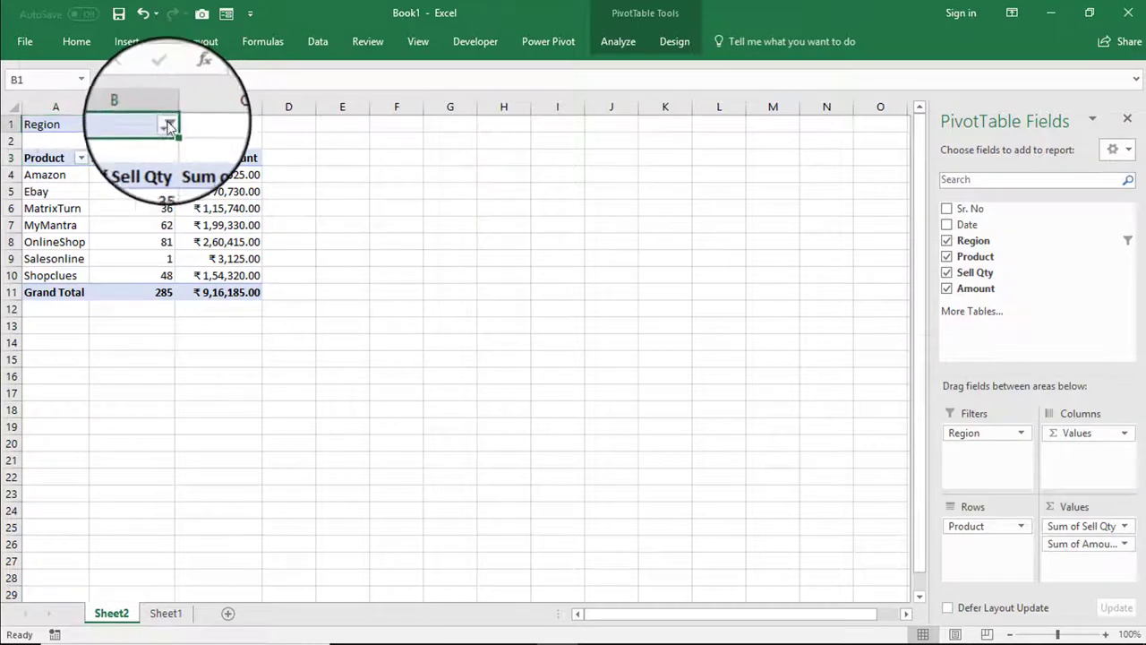
{"action": "left_click", "coordinate": [169, 126]}
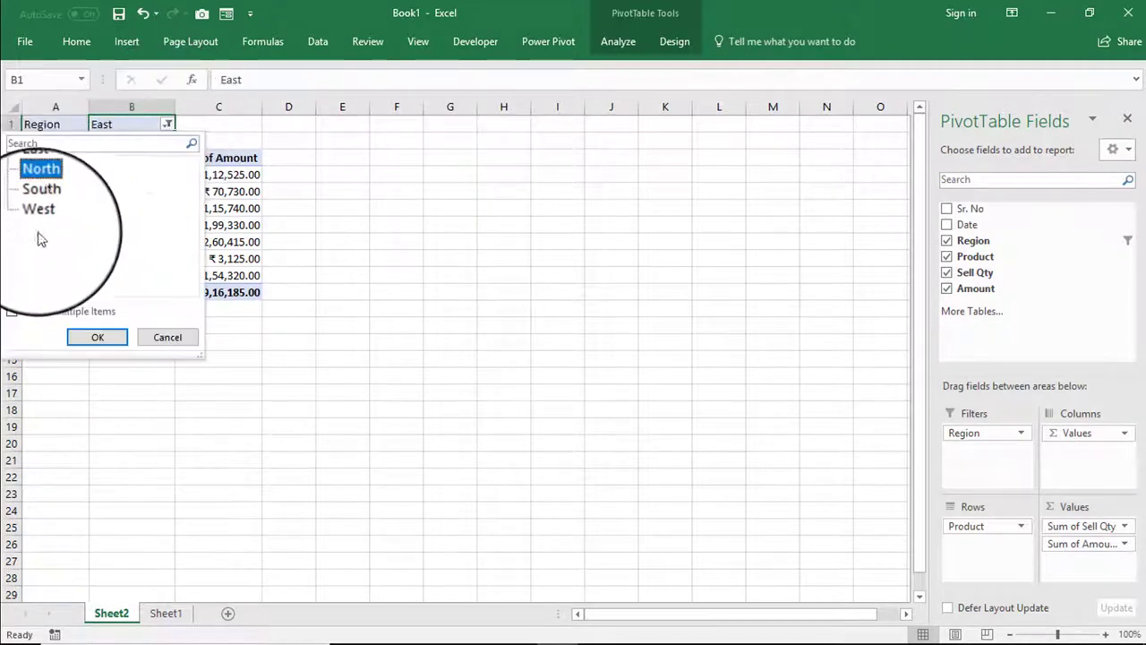
{"action": "left_click", "coordinate": [96, 337]}
{"action": "left_click", "coordinate": [167, 124]}
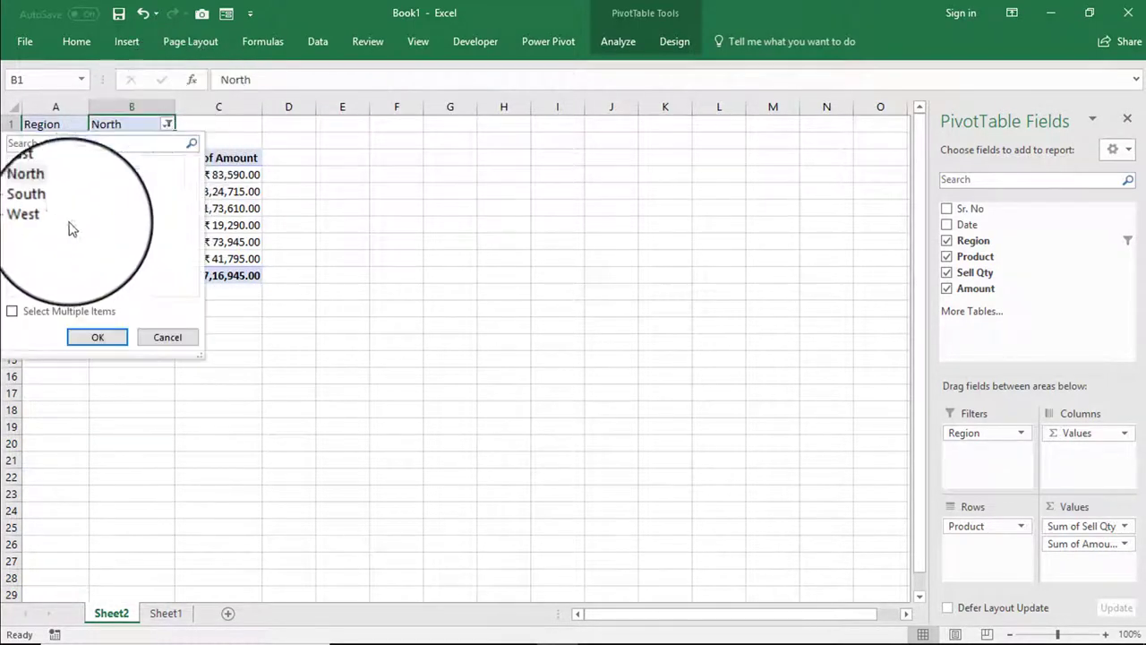
{"action": "left_click", "coordinate": [40, 200]}
{"action": "left_click", "coordinate": [96, 337]}
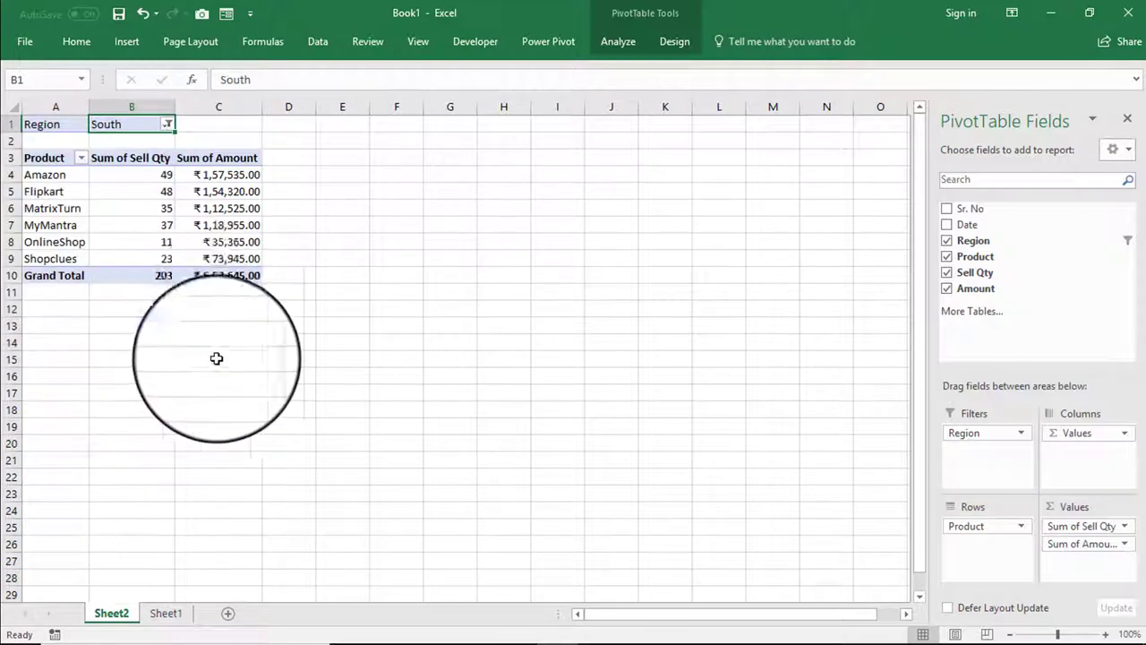
{"action": "left_click", "coordinate": [168, 124]}
{"action": "left_click", "coordinate": [40, 216]}
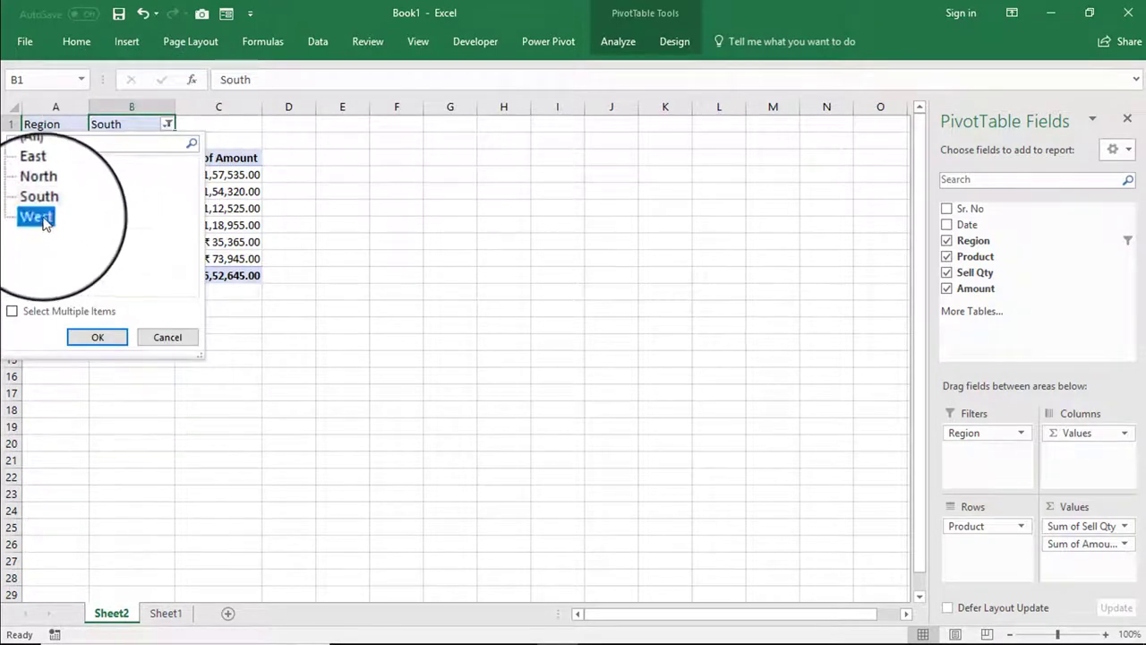
{"action": "left_click", "coordinate": [97, 337]}
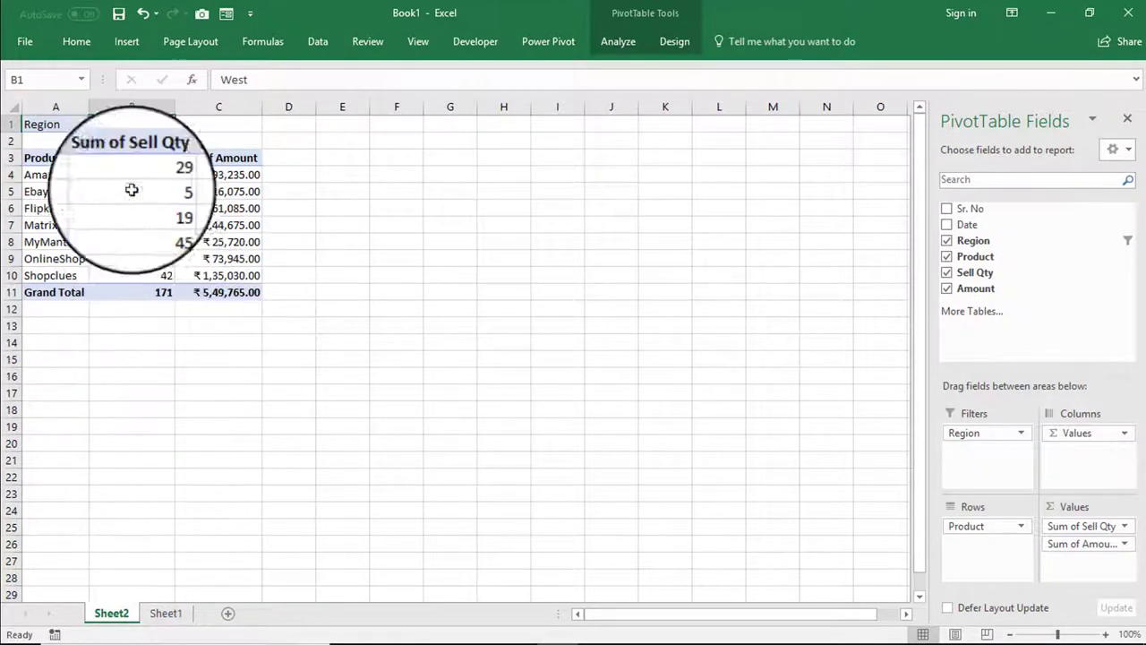
{"action": "left_click", "coordinate": [167, 124]}
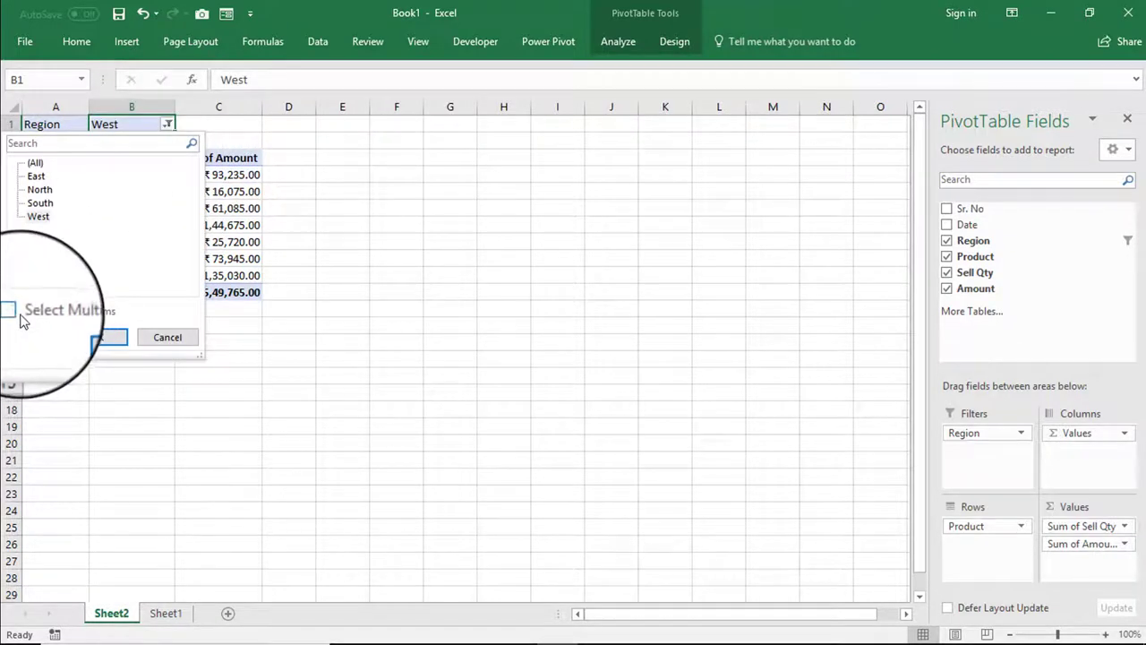
{"action": "left_click", "coordinate": [31, 175]}
{"action": "left_click", "coordinate": [97, 336]}
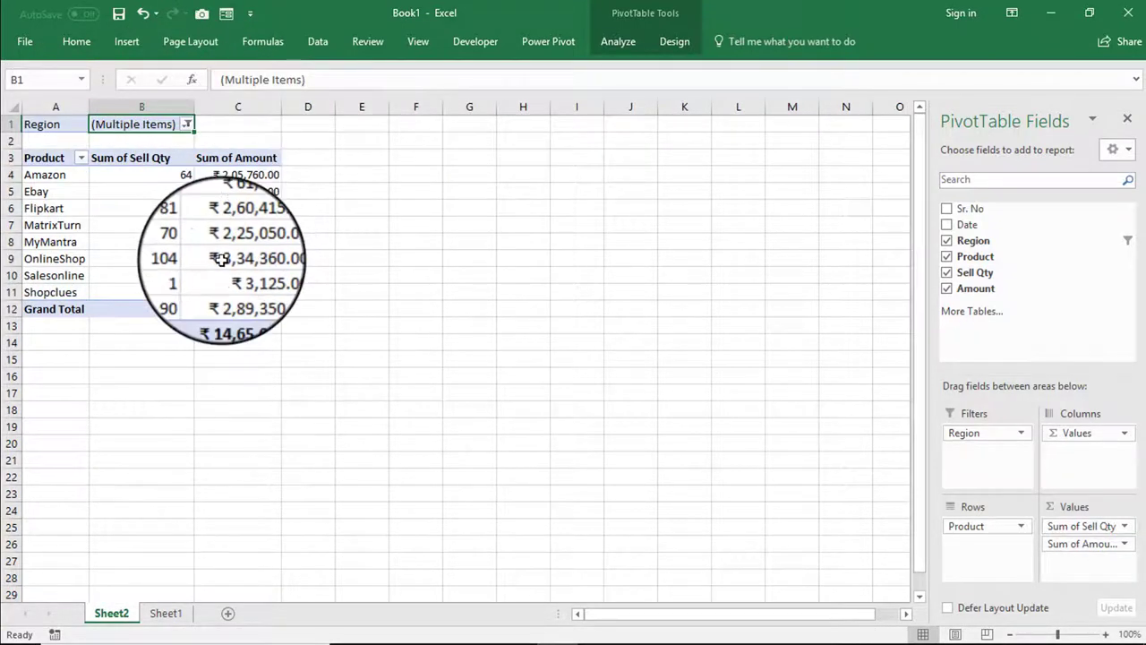
- Filter to East only, showing 285 units and ₹9,16,185.00
{"action": "left_click", "coordinate": [186, 124]}
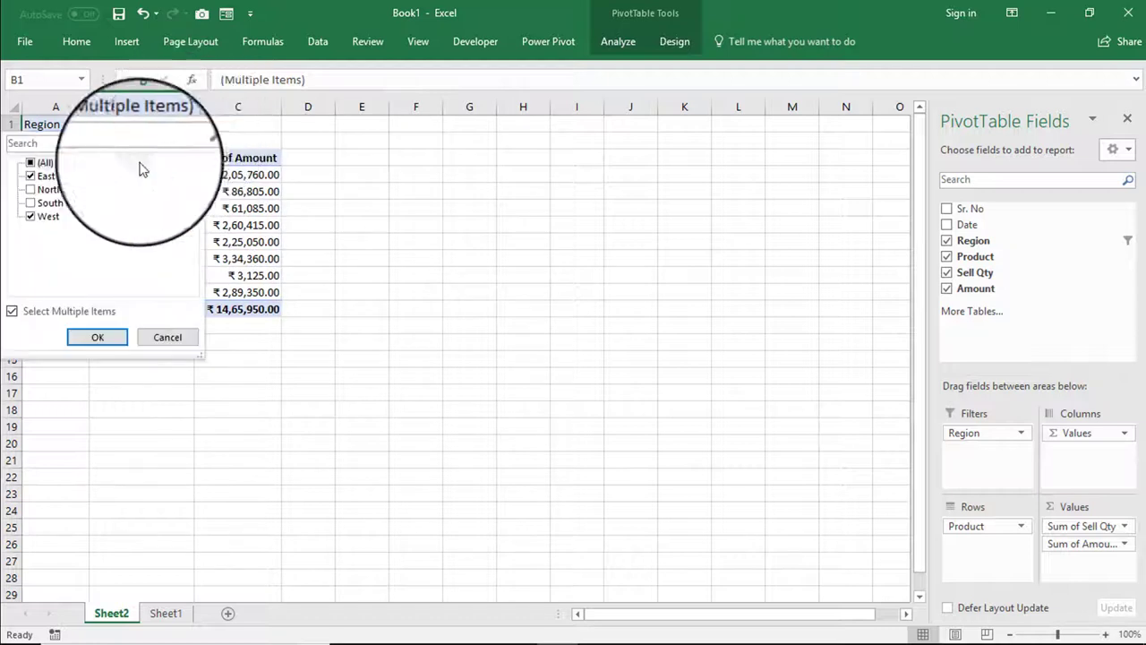
{"action": "left_click", "coordinate": [31, 163]}
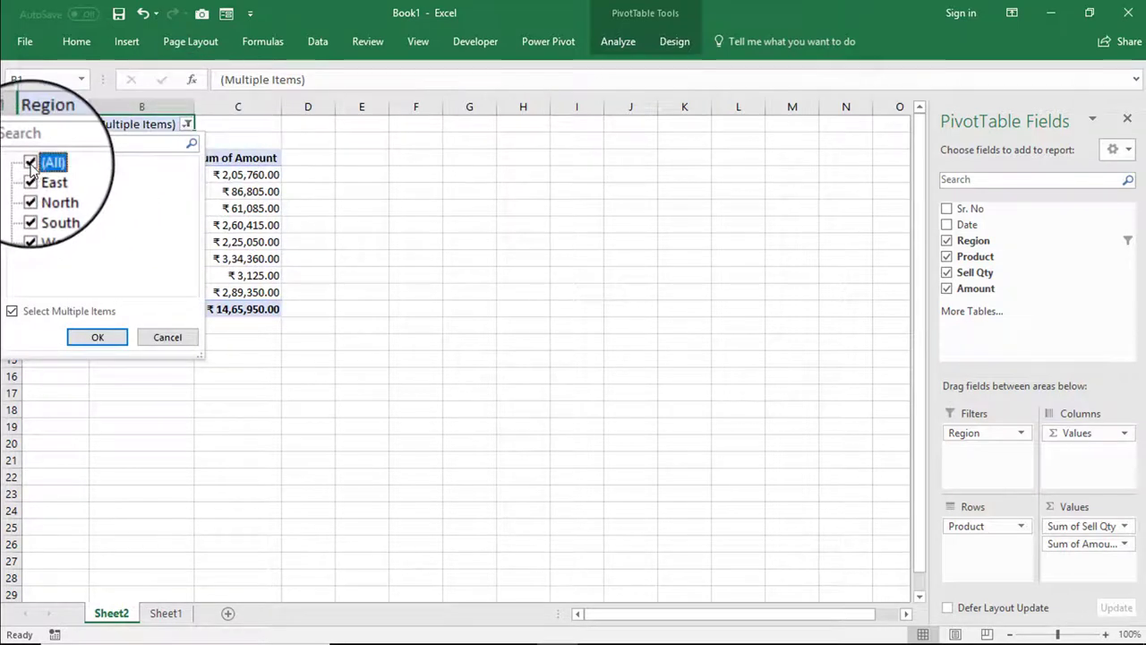
{"action": "left_click", "coordinate": [30, 163]}
{"action": "left_click", "coordinate": [31, 176]}
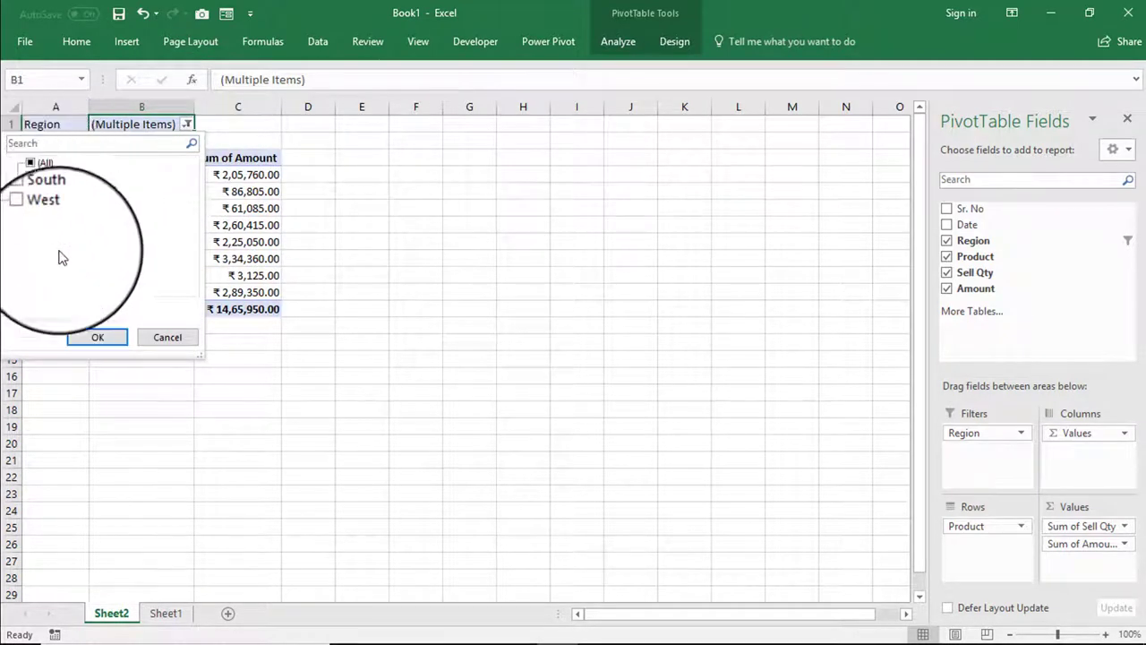
{"action": "left_click", "coordinate": [93, 338]}
{"action": "left_click", "coordinate": [49, 124]}
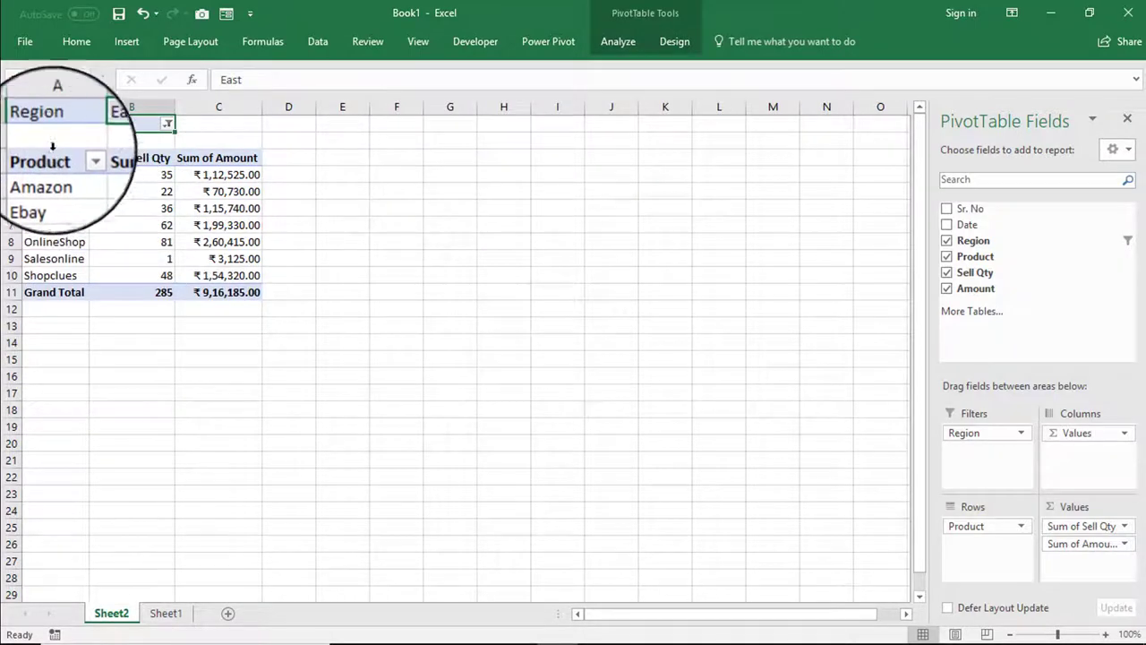
- Copy the East pivot A1:C11 and paste it as values at Sheet1 J4, then return to Sheet2
{"action": "left_click_drag", "start_coordinate": [67, 168], "coordinate": [229, 287]}
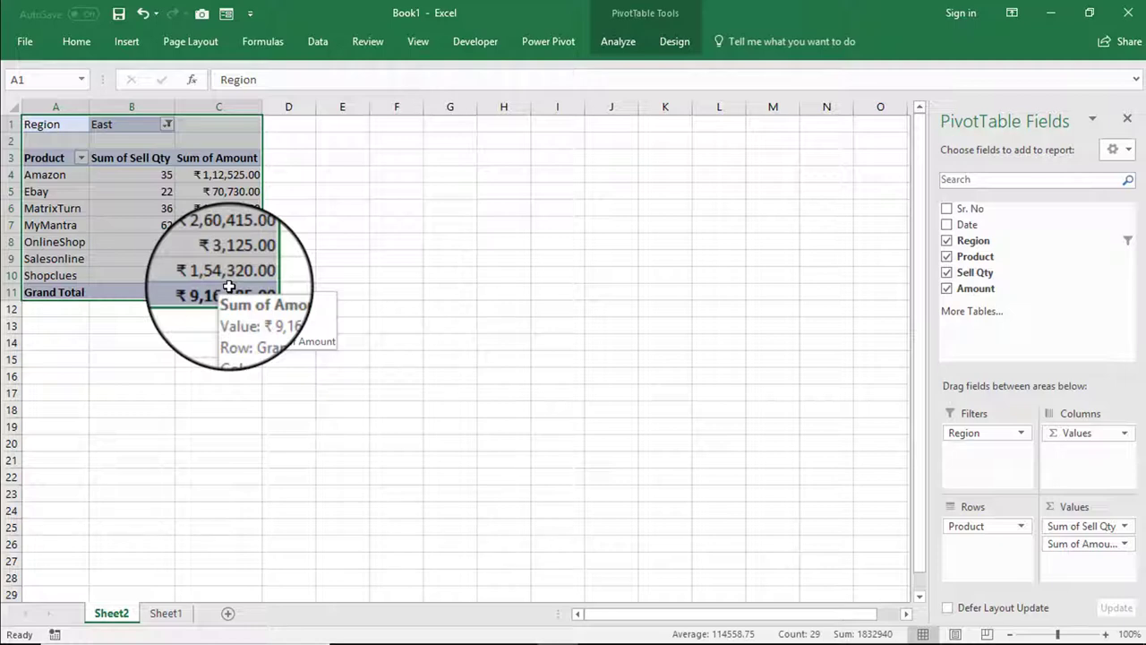
{"action": "key", "text": "ctrl+c"}
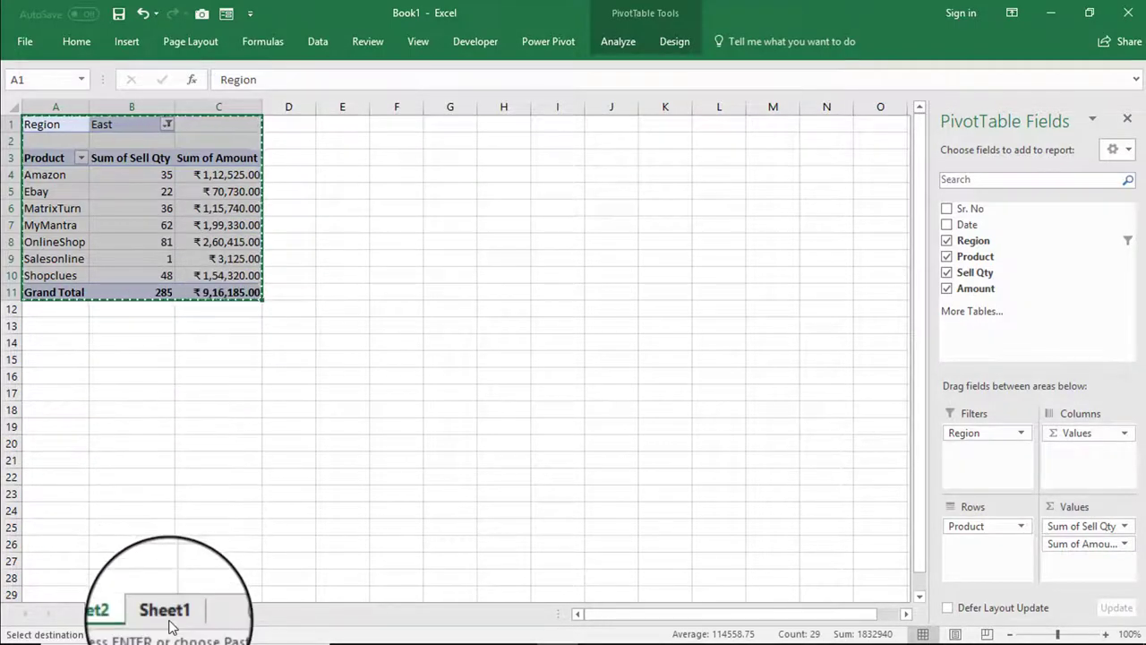
{"action": "left_click", "coordinate": [166, 613]}
{"action": "left_click", "coordinate": [540, 174]}
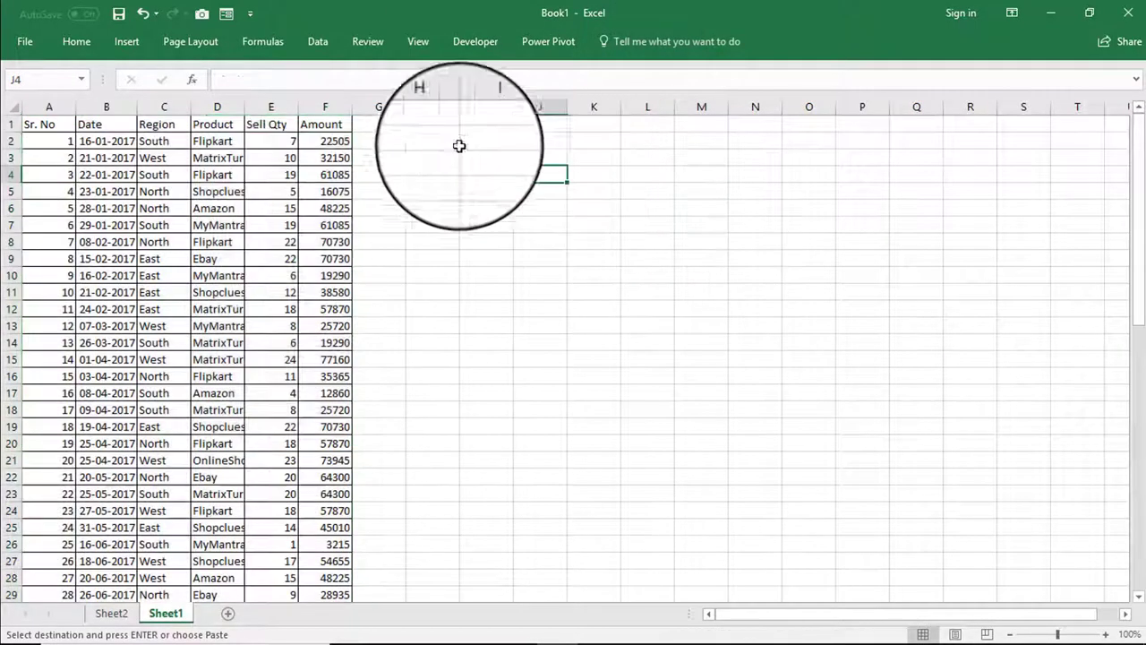
{"action": "left_click", "coordinate": [76, 41]}
{"action": "left_click", "coordinate": [21, 108]}
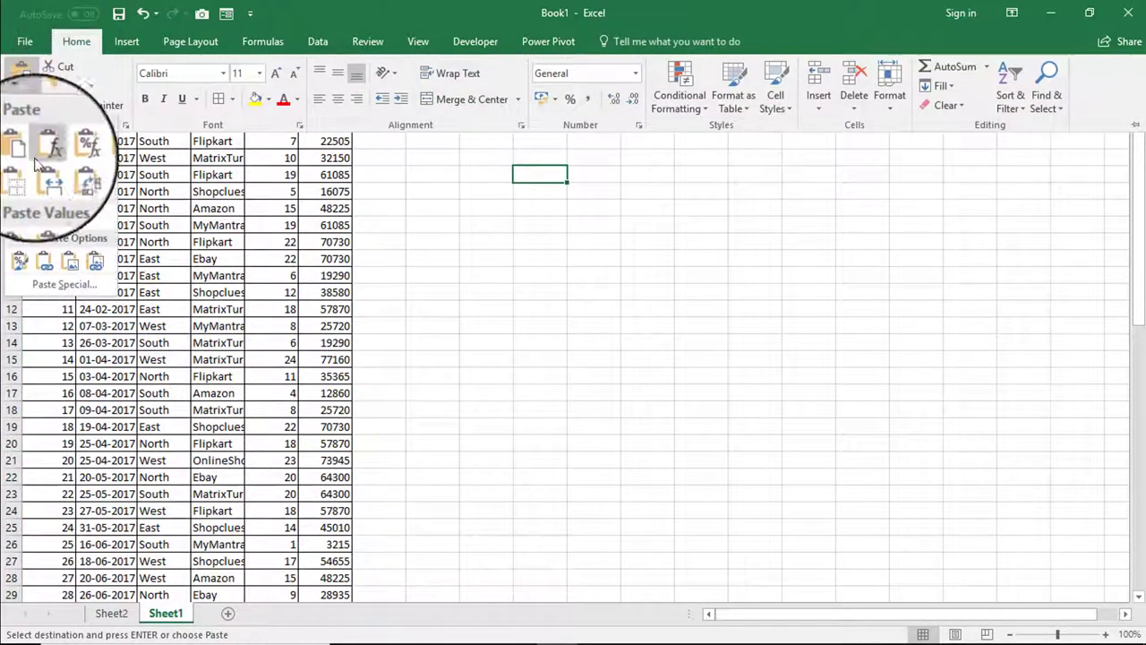
{"action": "left_click", "coordinate": [27, 224]}
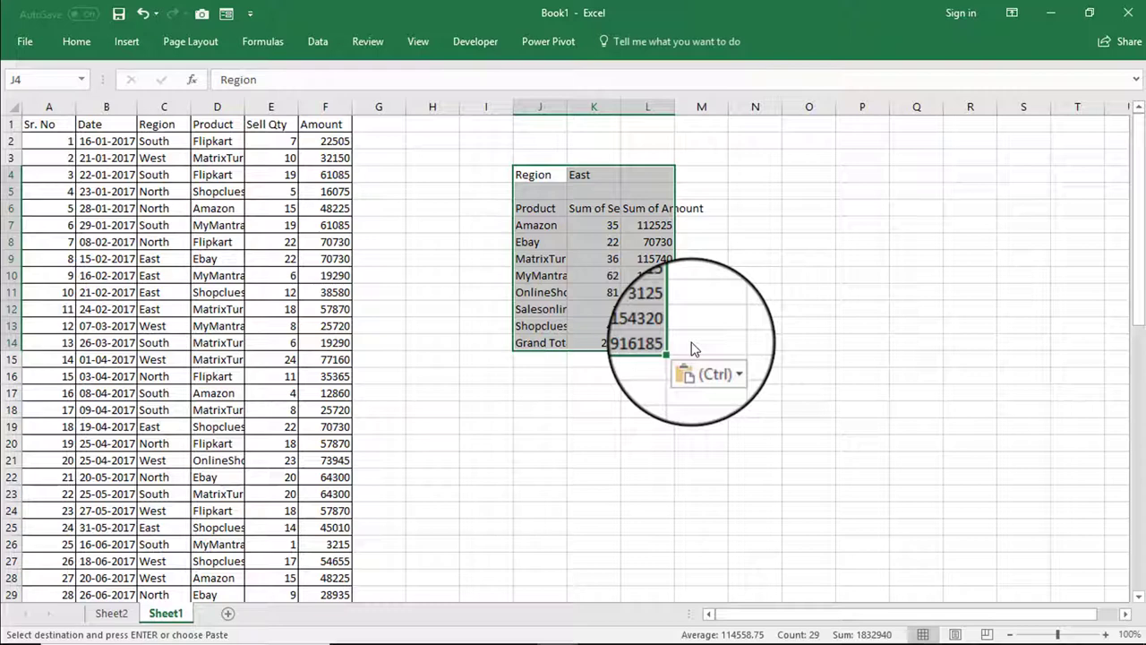
{"action": "left_click", "coordinate": [111, 613]}
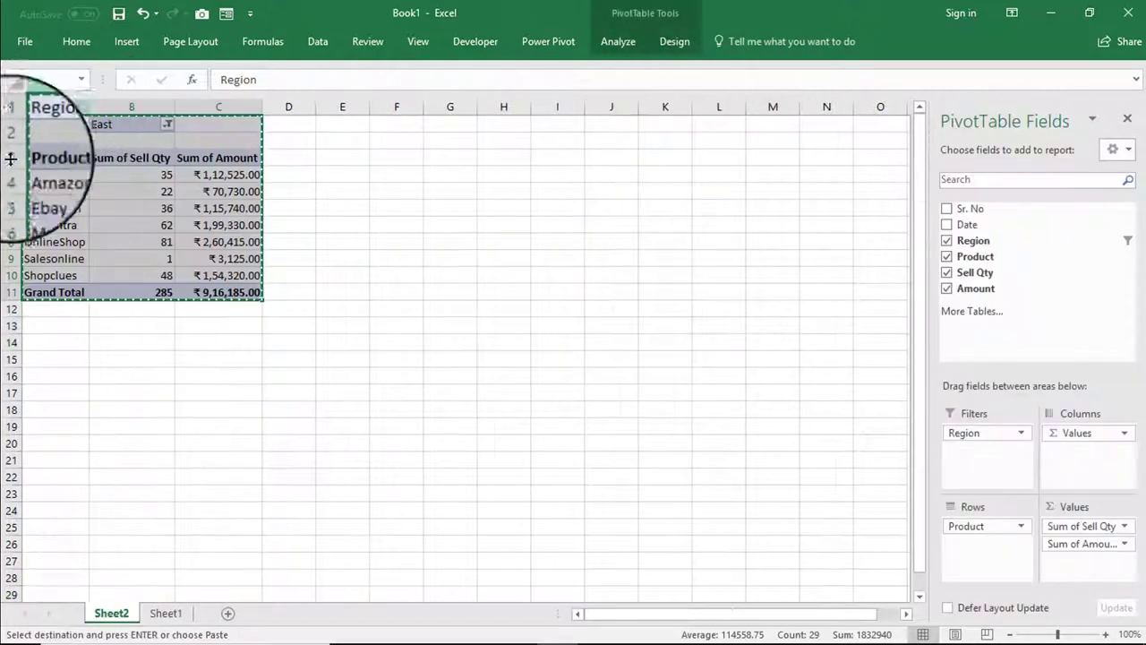
- Set the Region filter back to (All), showing 882 units and ₹28,35,540.00
{"action": "left_click", "coordinate": [53, 174]}
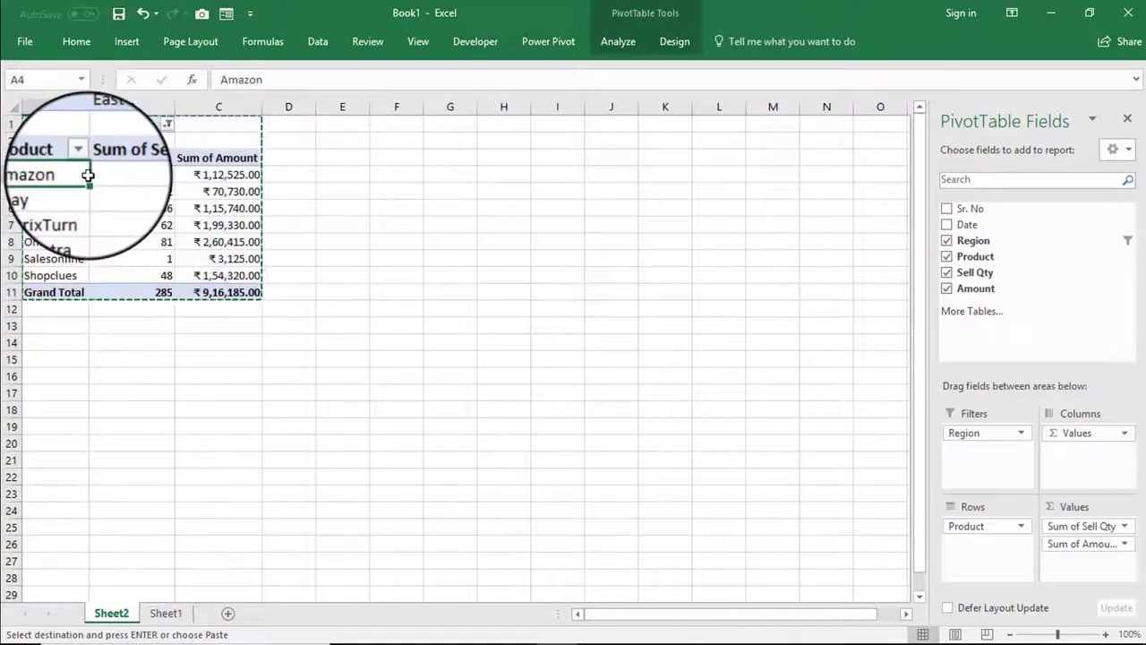
{"action": "left_click", "coordinate": [168, 124]}
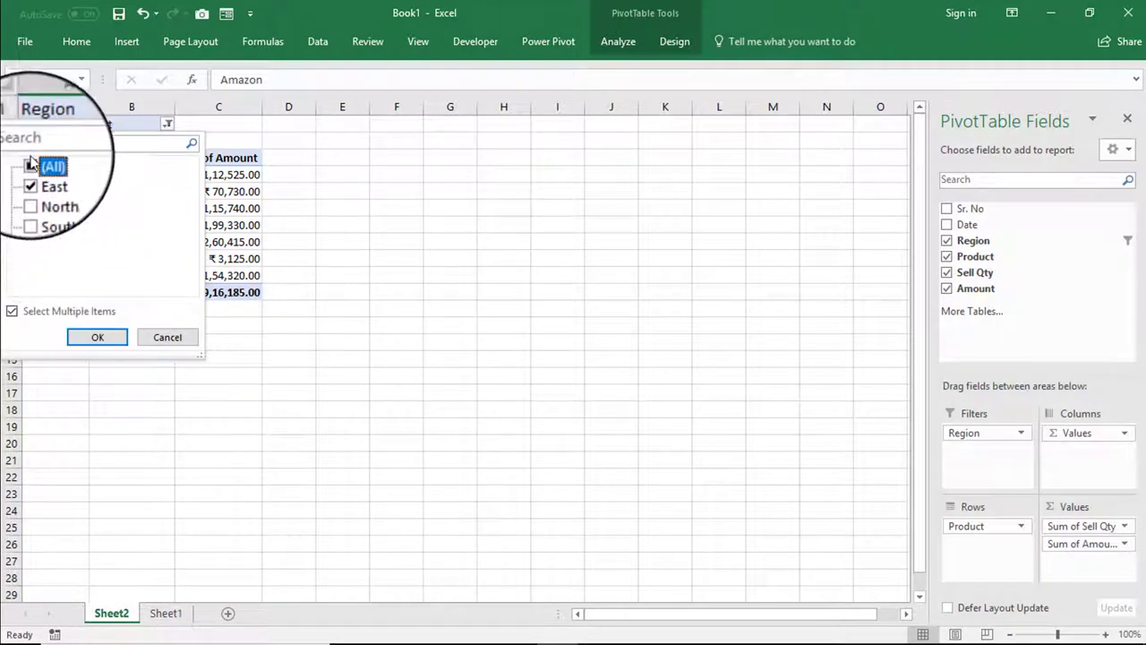
{"action": "left_click", "coordinate": [32, 165]}
{"action": "left_click", "coordinate": [97, 337]}
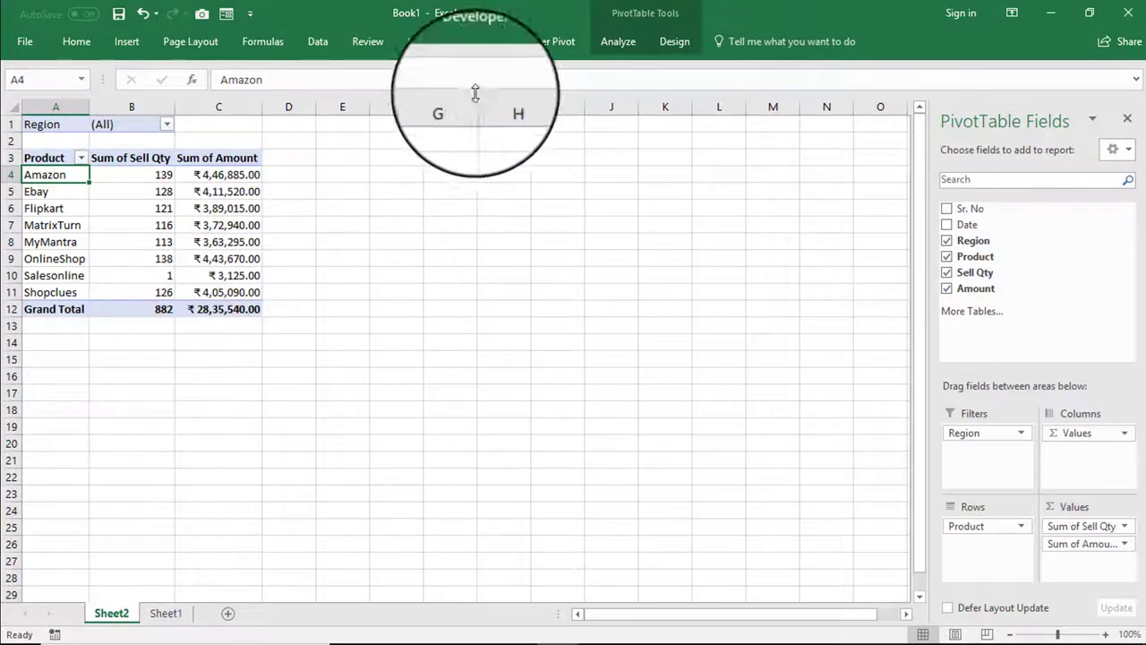
- Change the PivotTable Name on the Analyze tab from PivotTable6 to SellRecords
{"action": "left_click", "coordinate": [612, 45]}
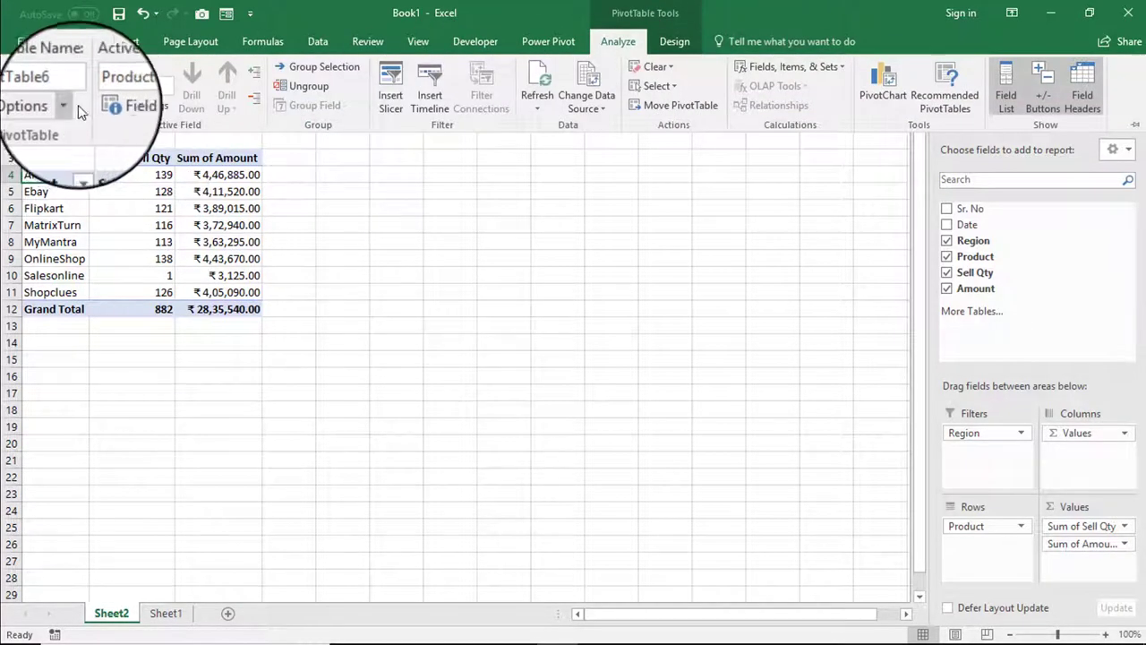
{"action": "left_click", "coordinate": [264, 225]}
{"action": "left_click", "coordinate": [289, 242]}
{"action": "left_click", "coordinate": [135, 225]}
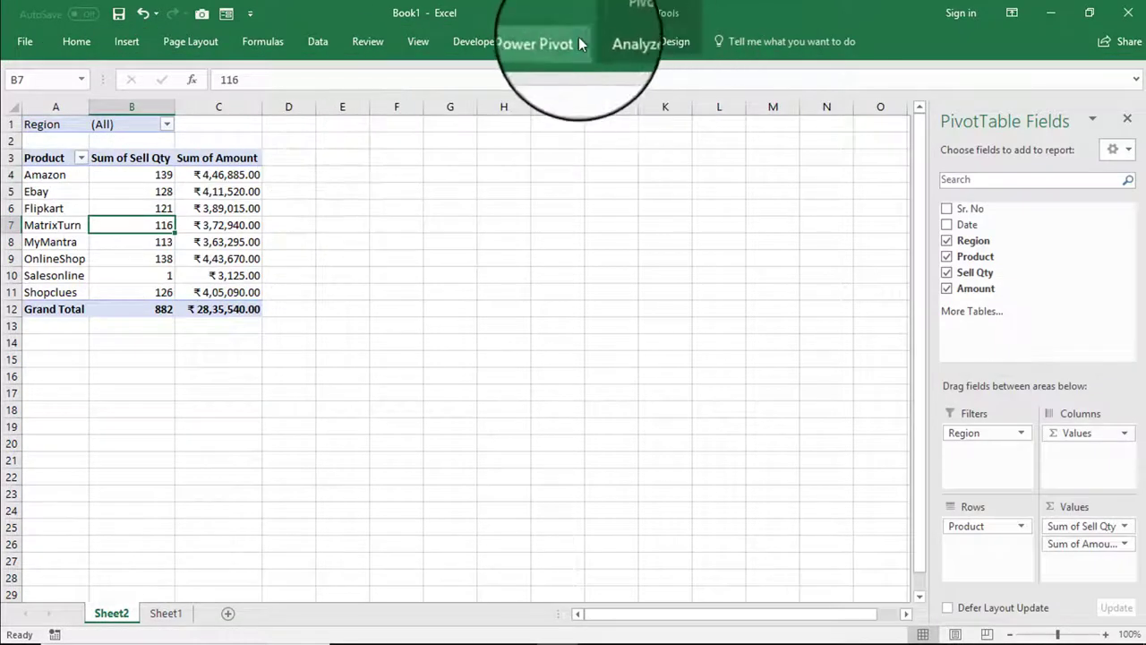
{"action": "left_click", "coordinate": [631, 43]}
{"action": "left_click", "coordinate": [676, 41]}
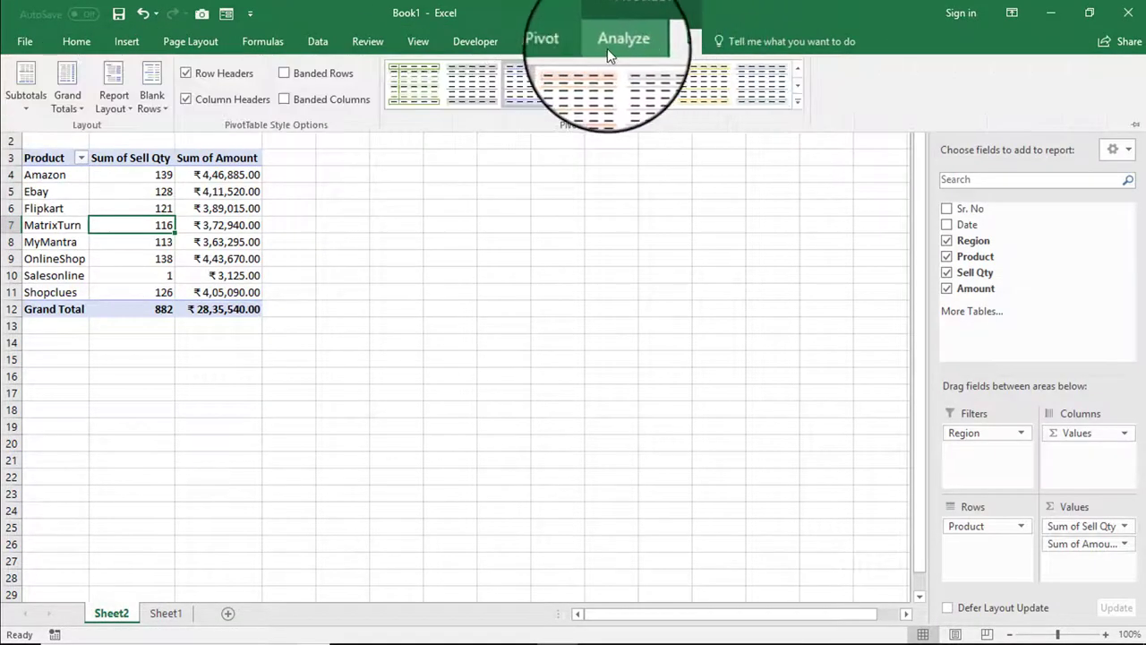
{"action": "left_click", "coordinate": [609, 45]}
{"action": "left_click", "coordinate": [662, 39]}
{"action": "left_click", "coordinate": [618, 38]}
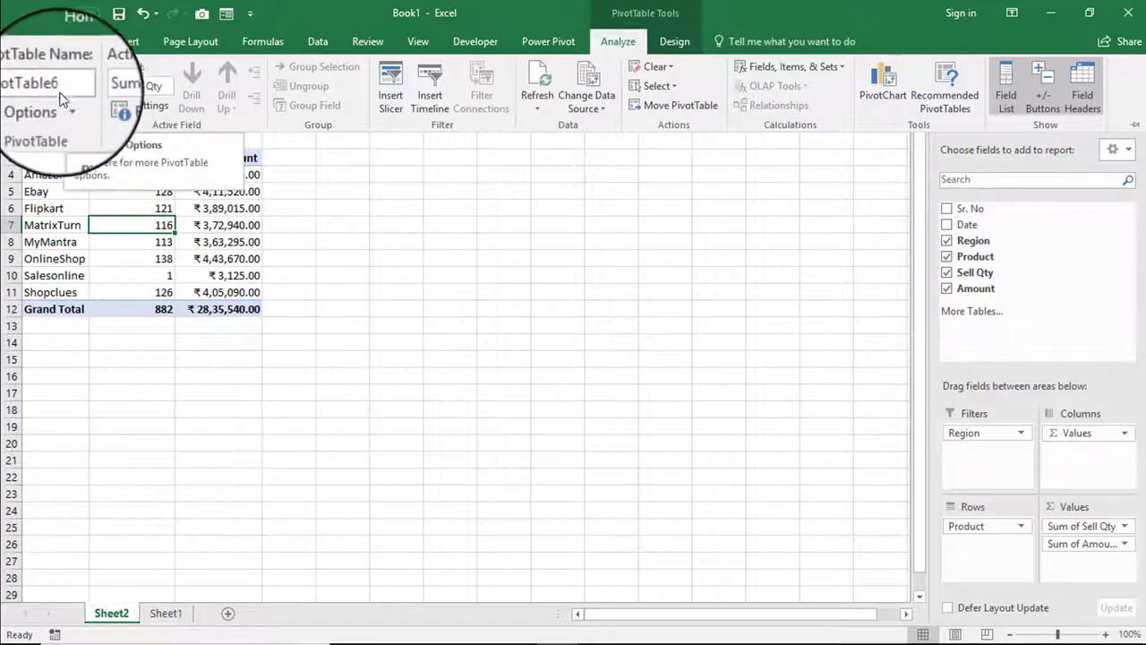
{"action": "left_click", "coordinate": [45, 83]}
{"action": "type", "text": "Records"}
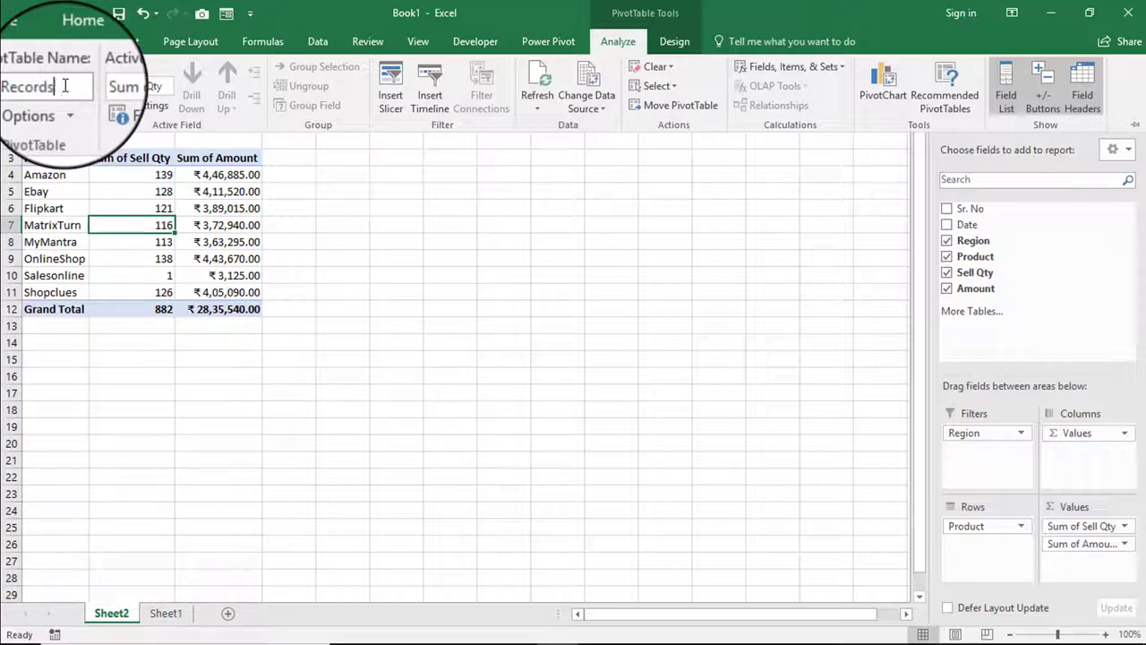
{"action": "key", "text": "Return"}
{"action": "left_click", "coordinate": [135, 207]}
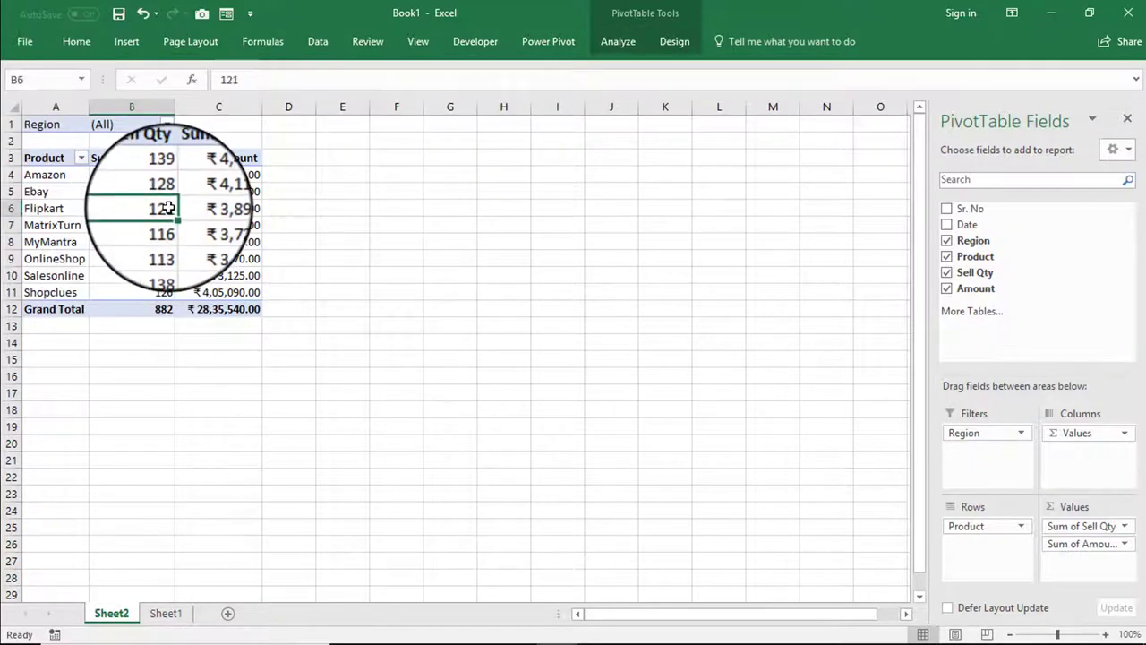
{"action": "left_click", "coordinate": [617, 41]}
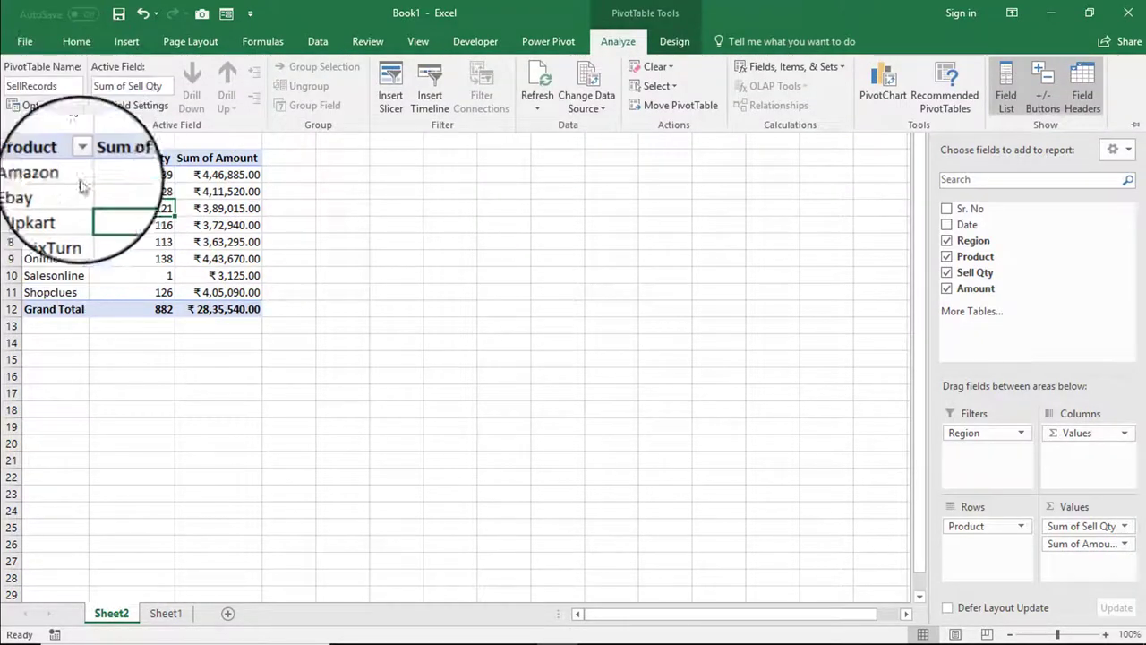
- Run Show Report Filter Pages on the Region field to create one sheet per region
{"action": "left_click", "coordinate": [71, 108]}
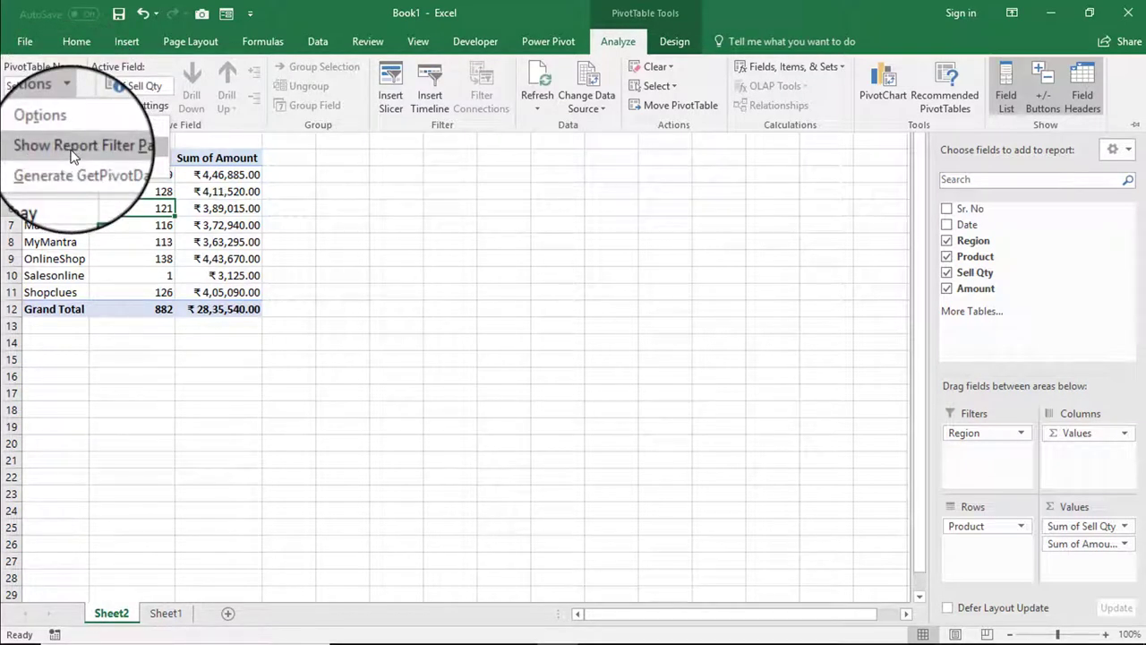
{"action": "key", "text": "Escape"}
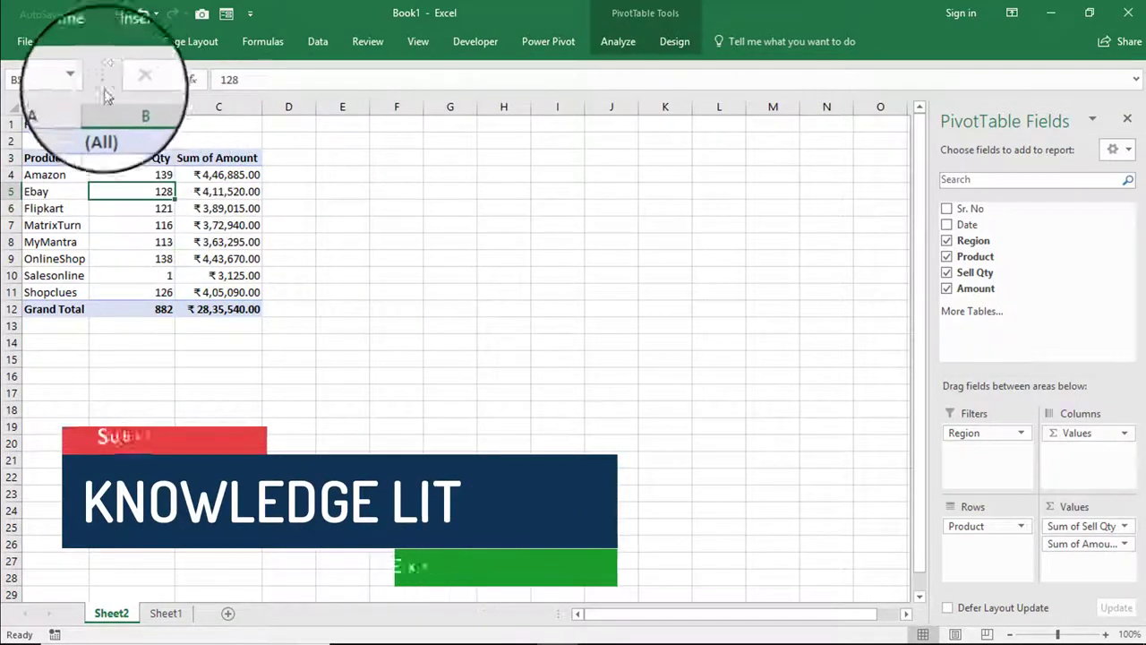
{"action": "left_click", "coordinate": [604, 37]}
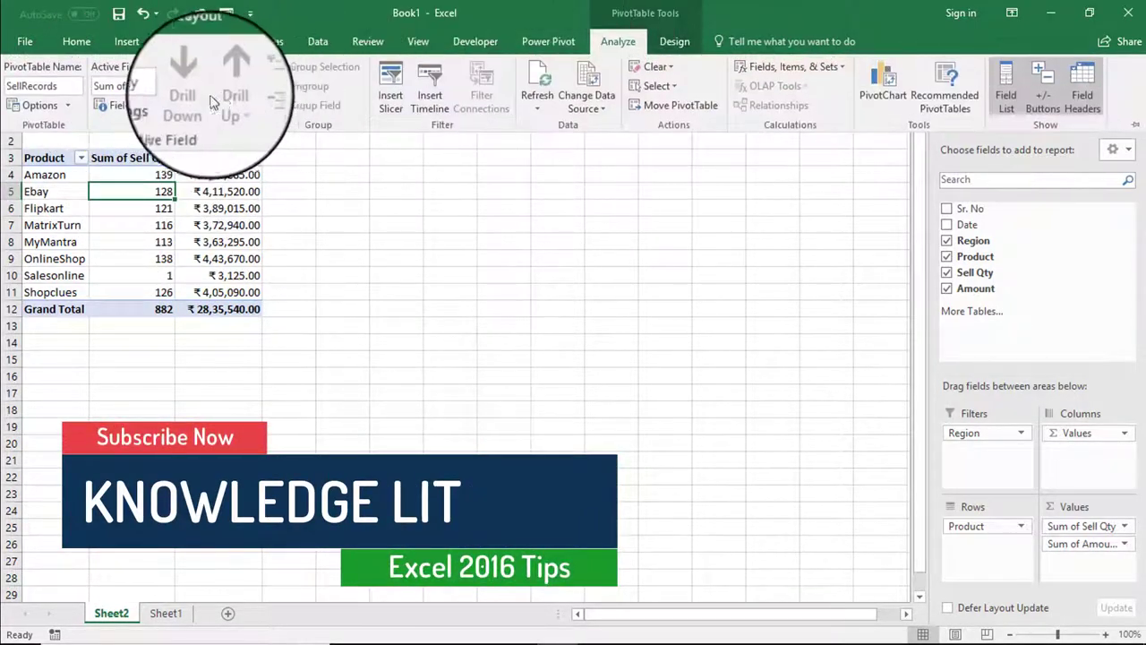
{"action": "left_click", "coordinate": [43, 104]}
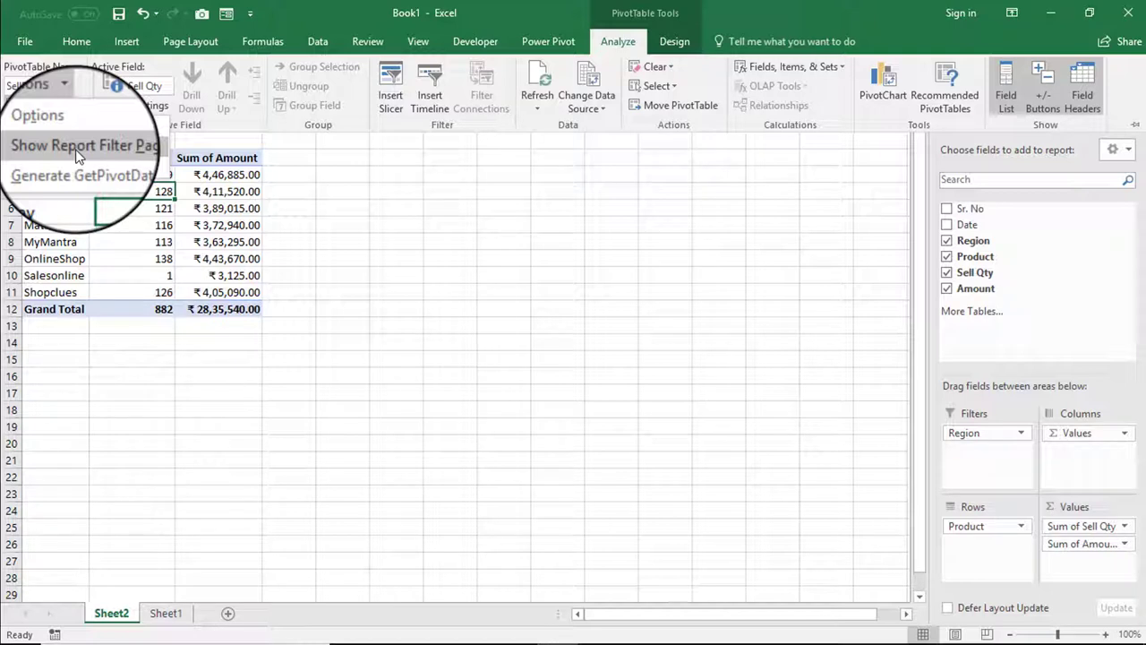
{"action": "left_click", "coordinate": [76, 154]}
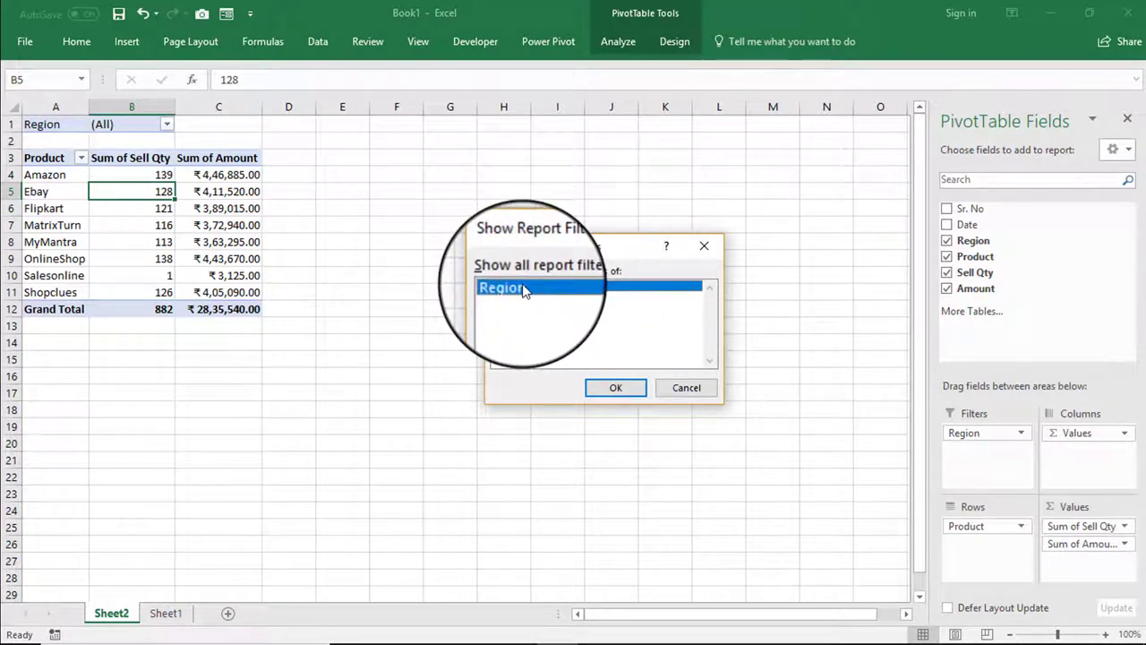
{"action": "left_click", "coordinate": [622, 390]}
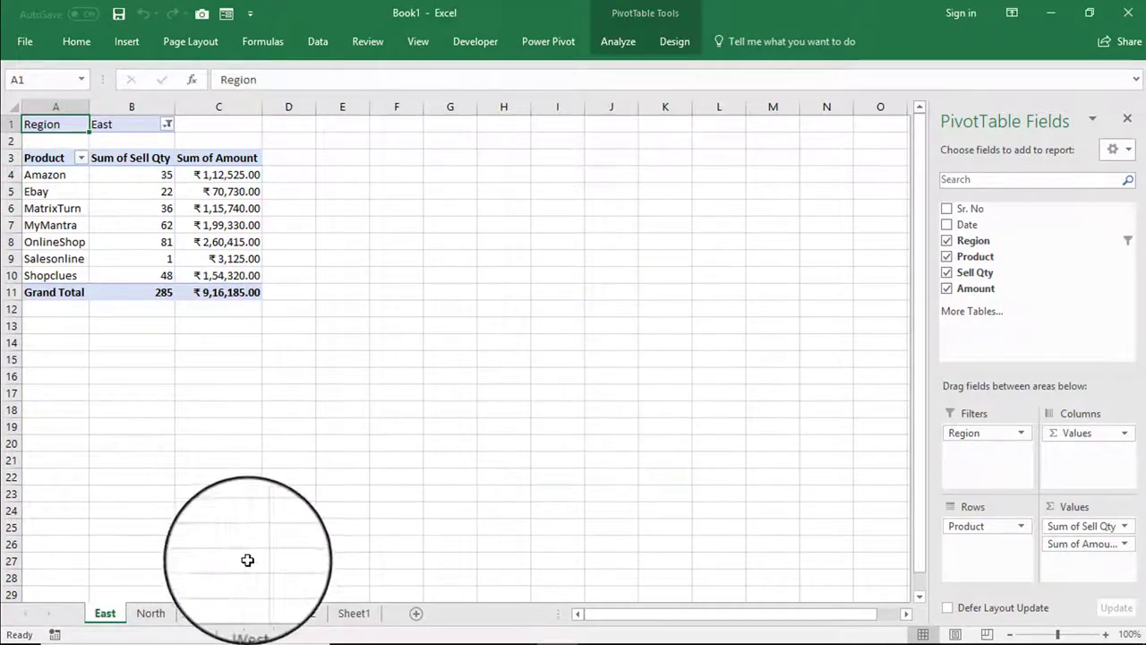
- Review the North, South and West region sheets, ending on West (171 units, ₹5,49,765)
{"action": "left_click", "coordinate": [151, 613]}
{"action": "left_click", "coordinate": [201, 613]}
{"action": "left_click", "coordinate": [249, 615]}
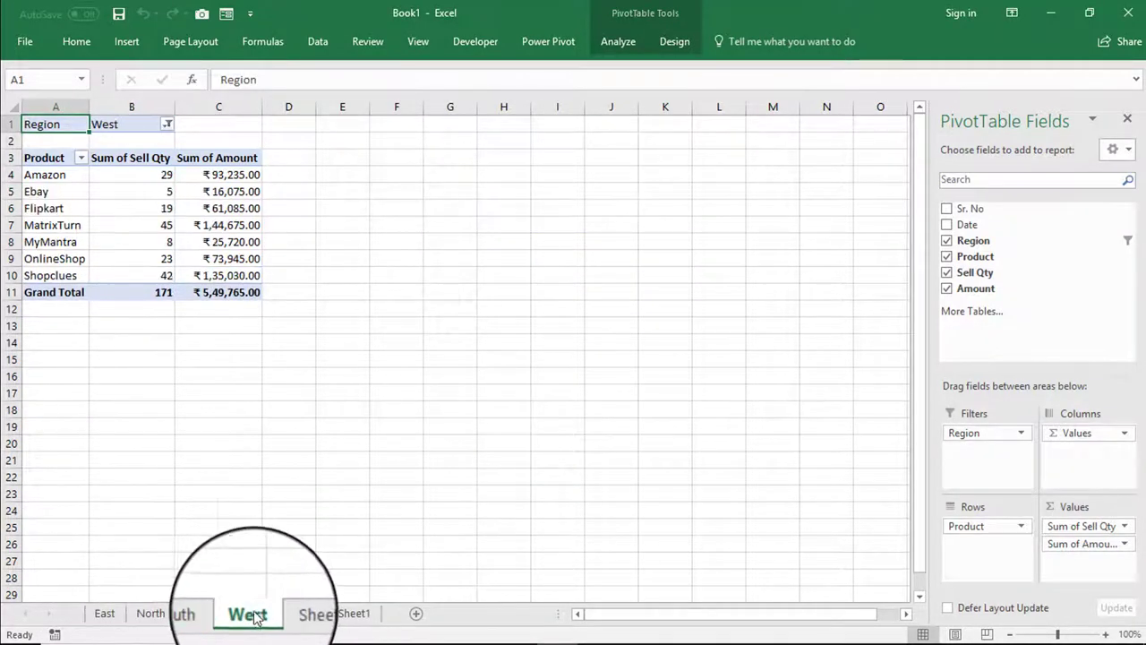
{"action": "left_click", "coordinate": [148, 615]}
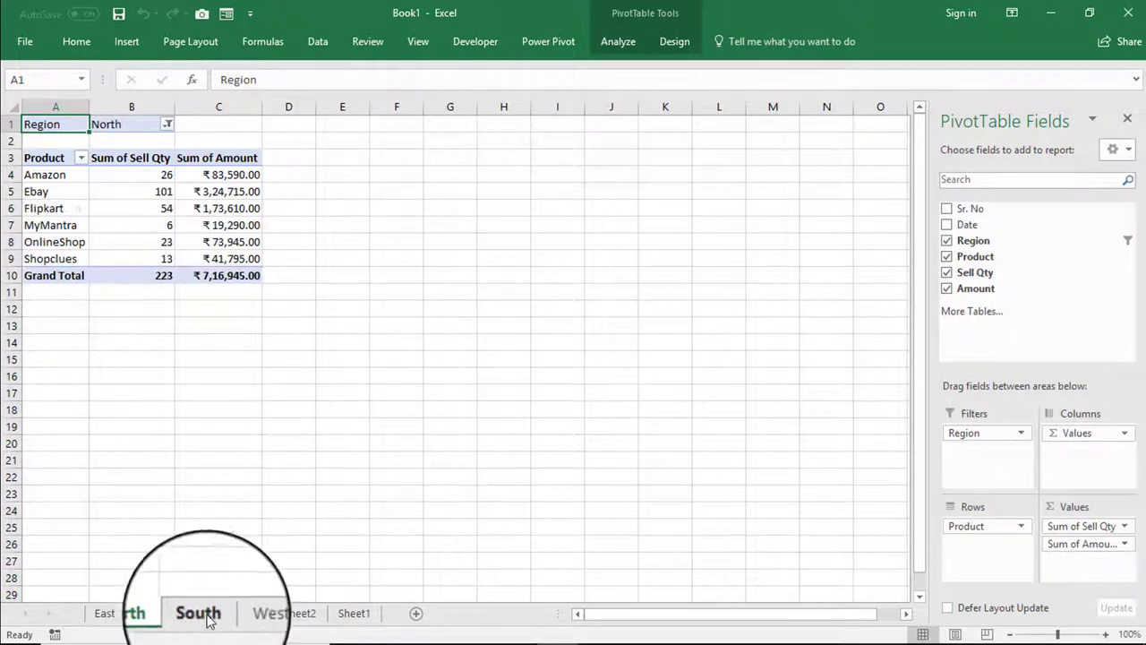
{"action": "left_click", "coordinate": [205, 618]}
{"action": "left_click", "coordinate": [250, 616]}
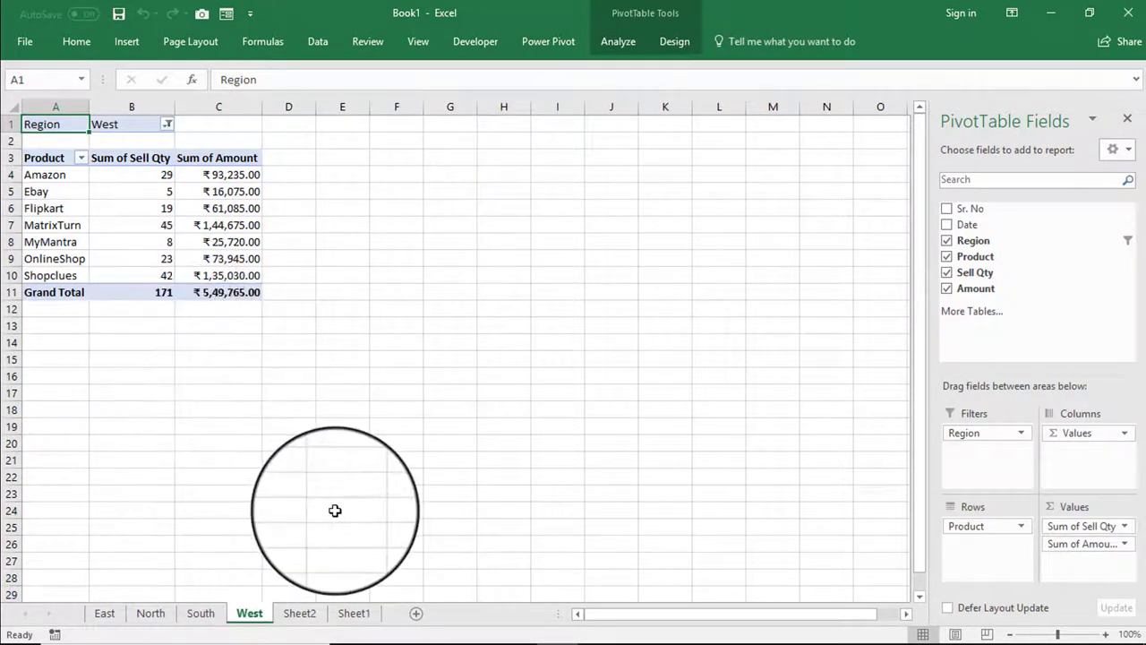